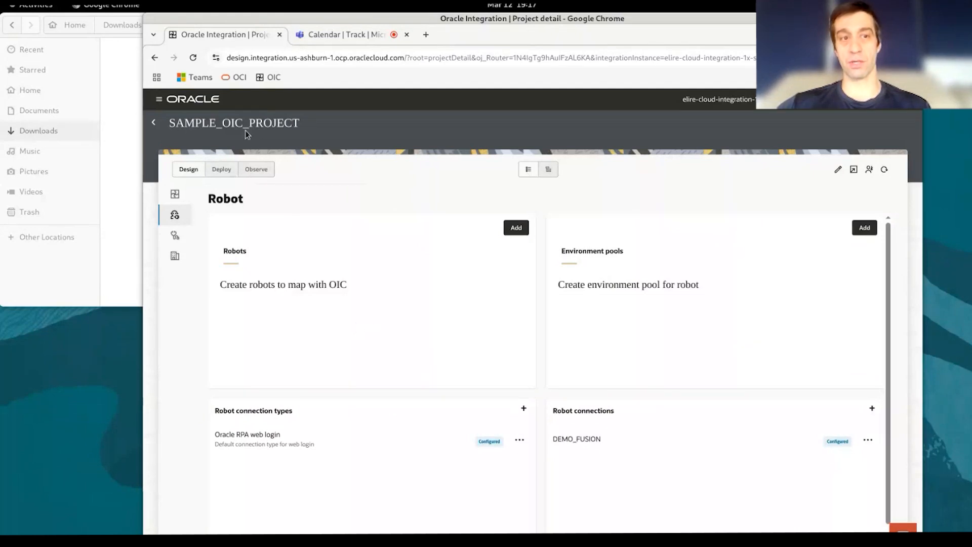
Create an environment pool named TEST_POOL in the Robot section of SAMPLE_OIC_PROJECT
left_click(175, 193)
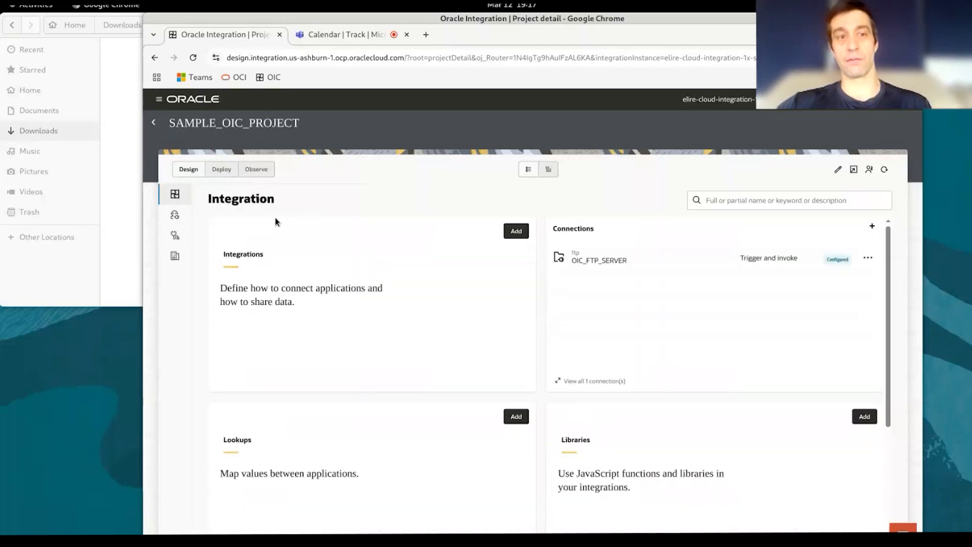
left_click(174, 215)
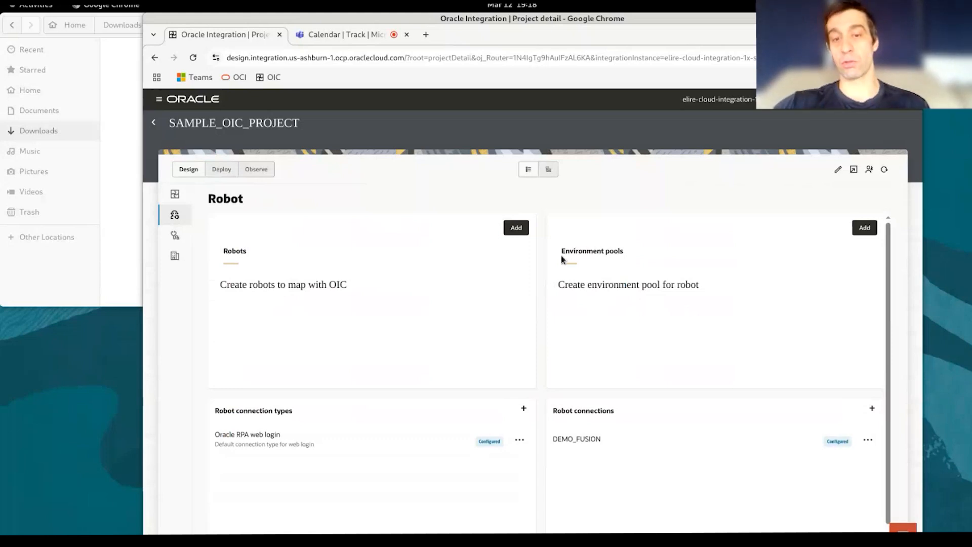
left_click_drag(561, 251, 628, 263)
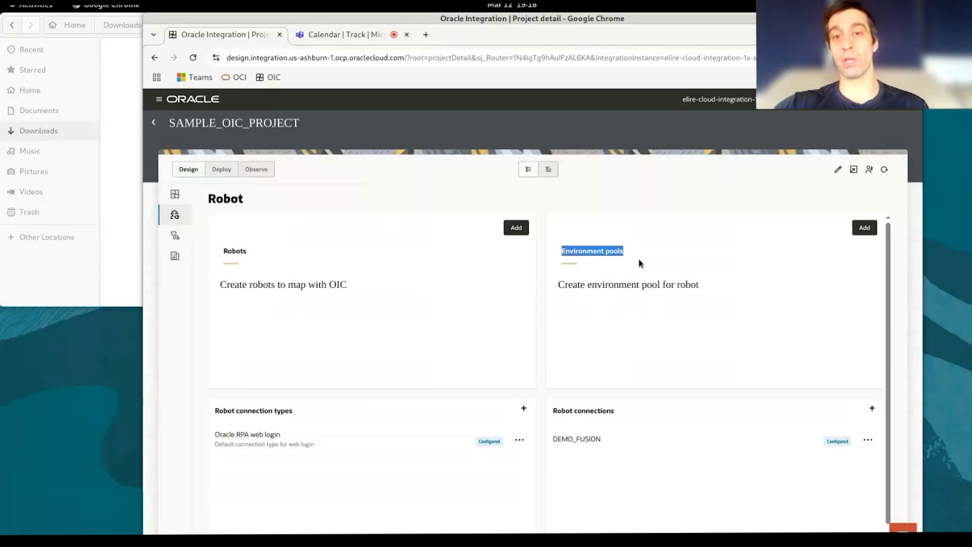
left_click(864, 228)
left_click(789, 184)
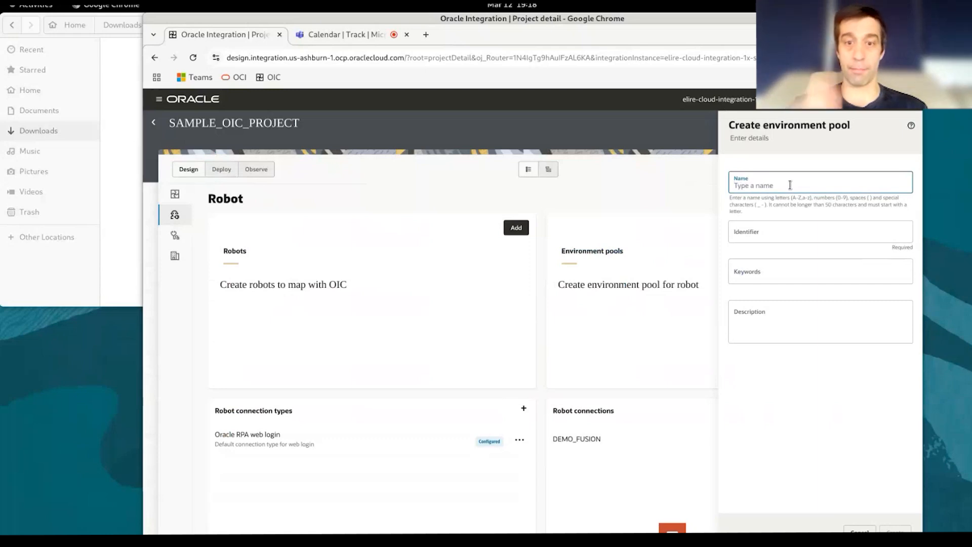
type("T")
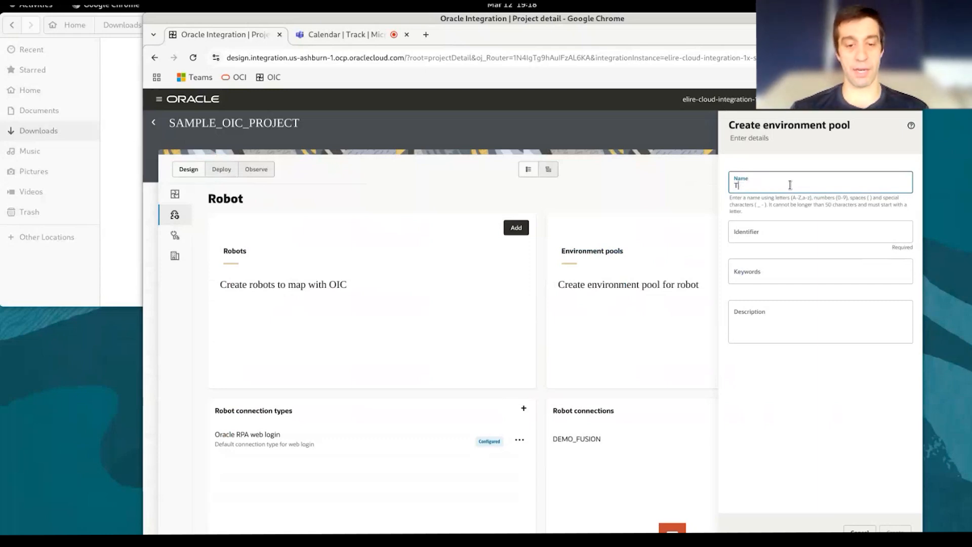
type("EST_POOL")
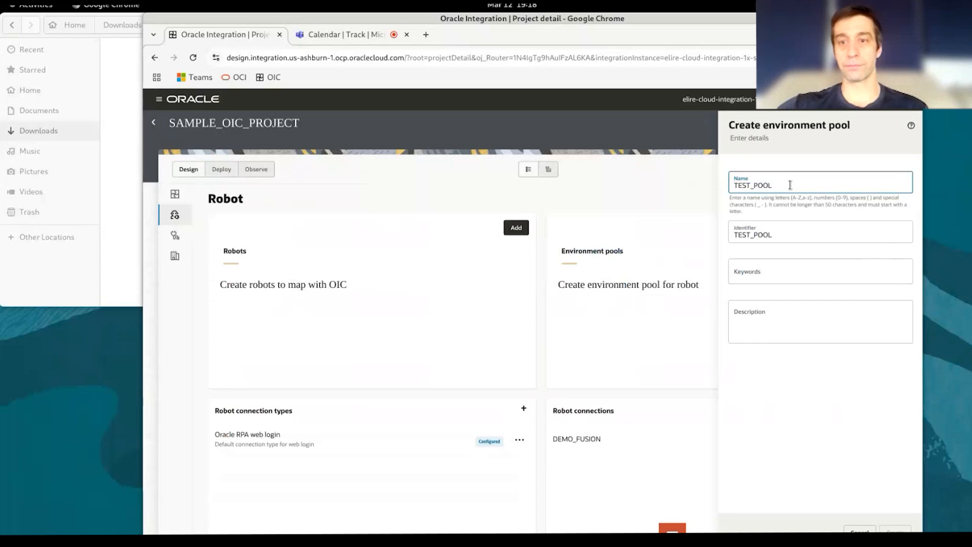
left_click(893, 528)
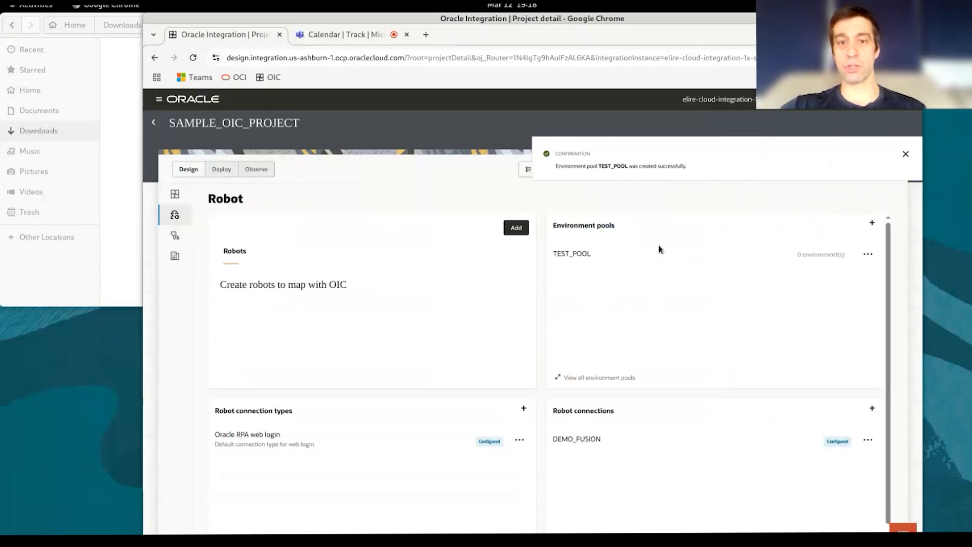
left_click(581, 256)
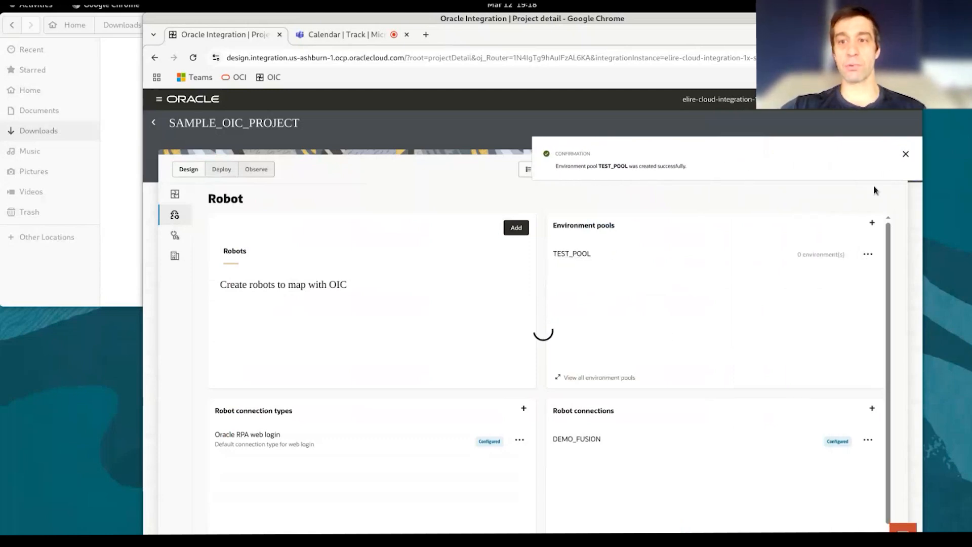
left_click(905, 155)
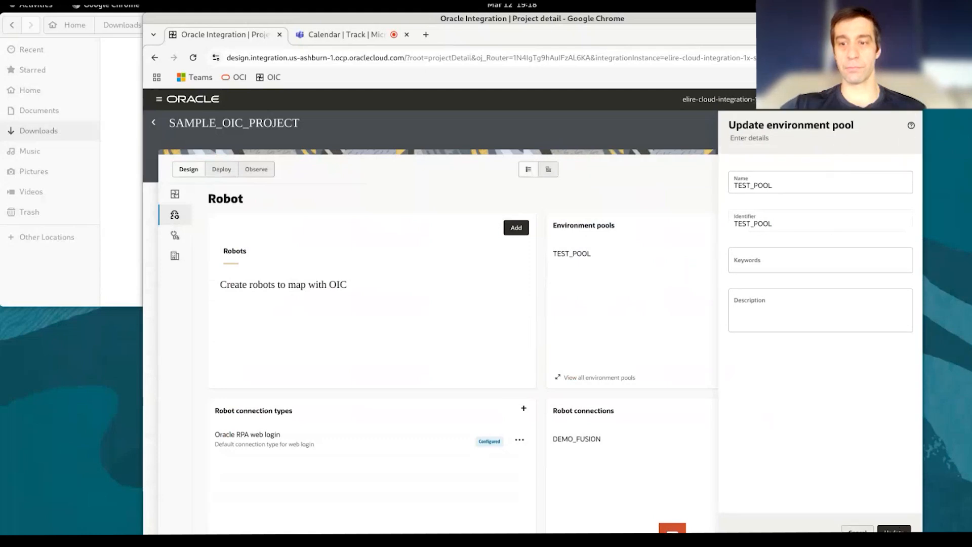
left_click(697, 324)
Start adding an environment to TEST_POOL and download the robot agent package
left_click(873, 257)
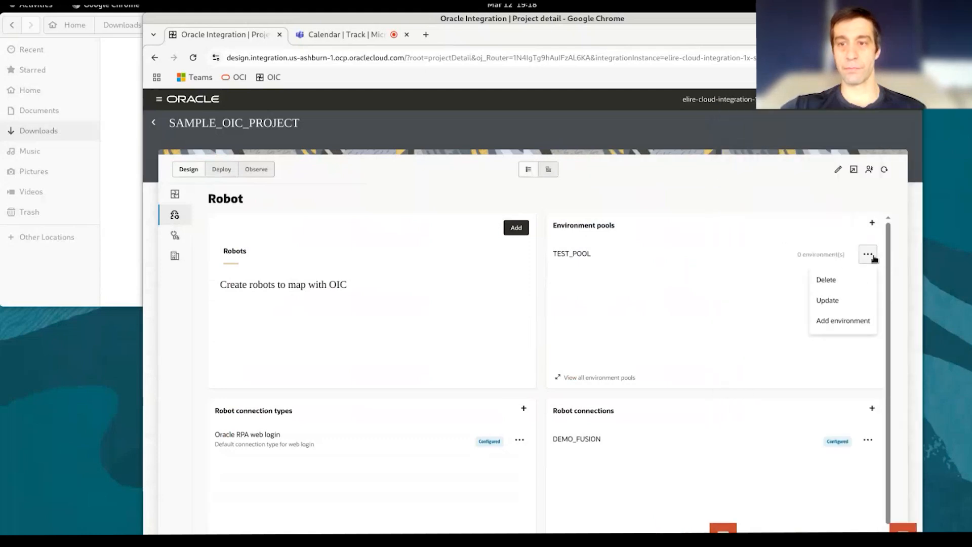
left_click(841, 319)
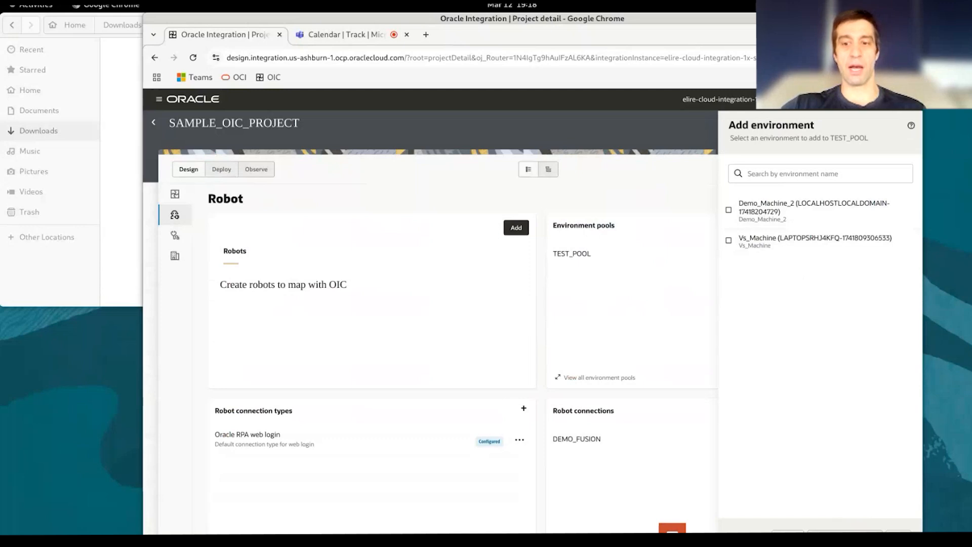
left_click(844, 531)
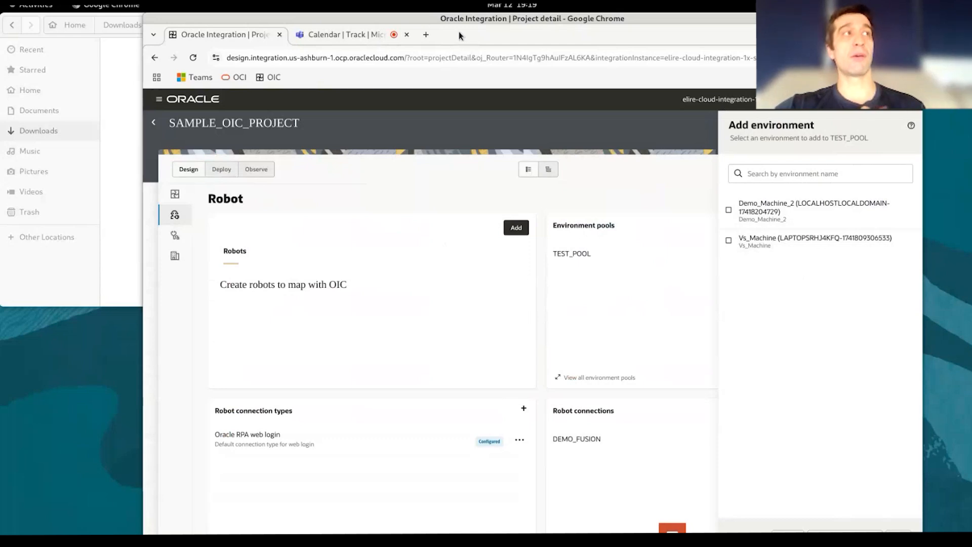
Create a robot named DEMO_ROBOT with version 01.00.0000 and open it in the Robot Designer
left_click(516, 229)
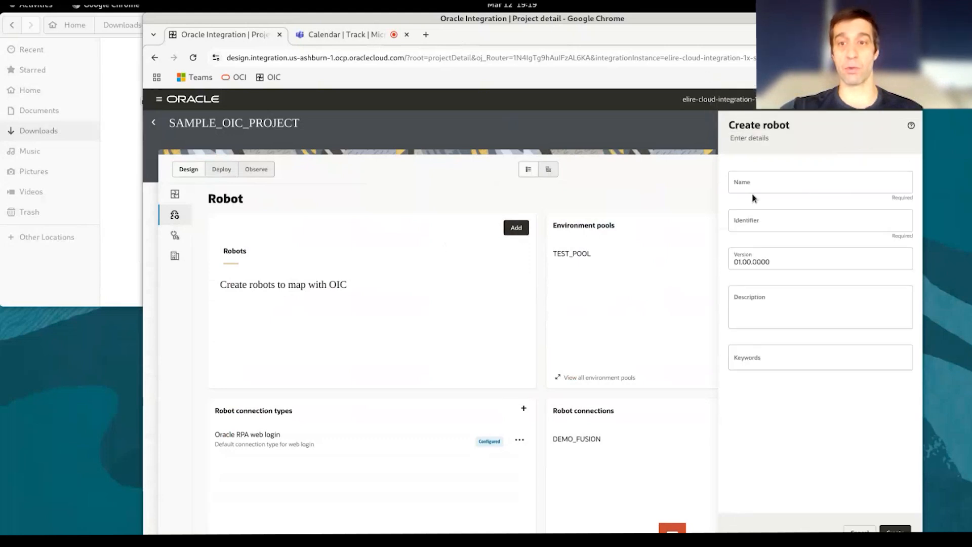
left_click(767, 184)
type("DEMO")
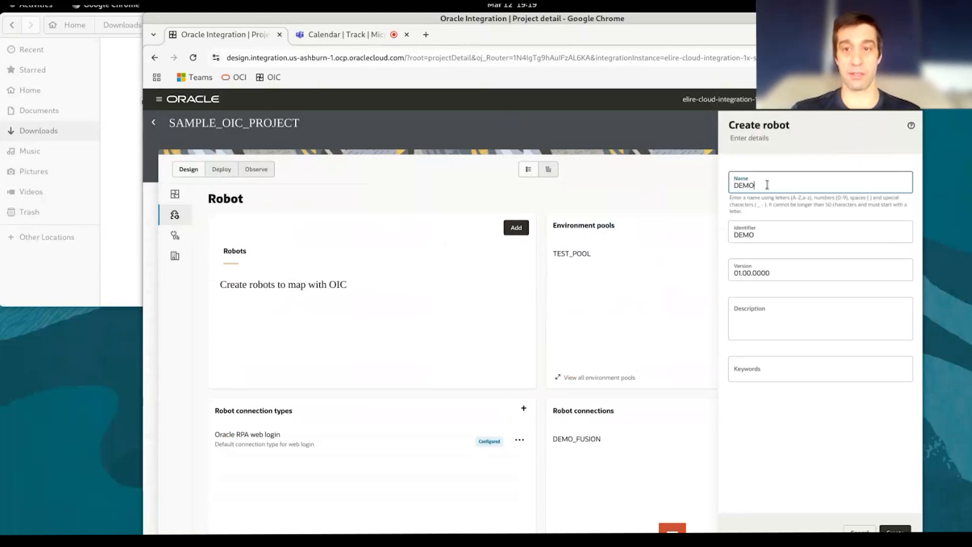
type("_ROBOT")
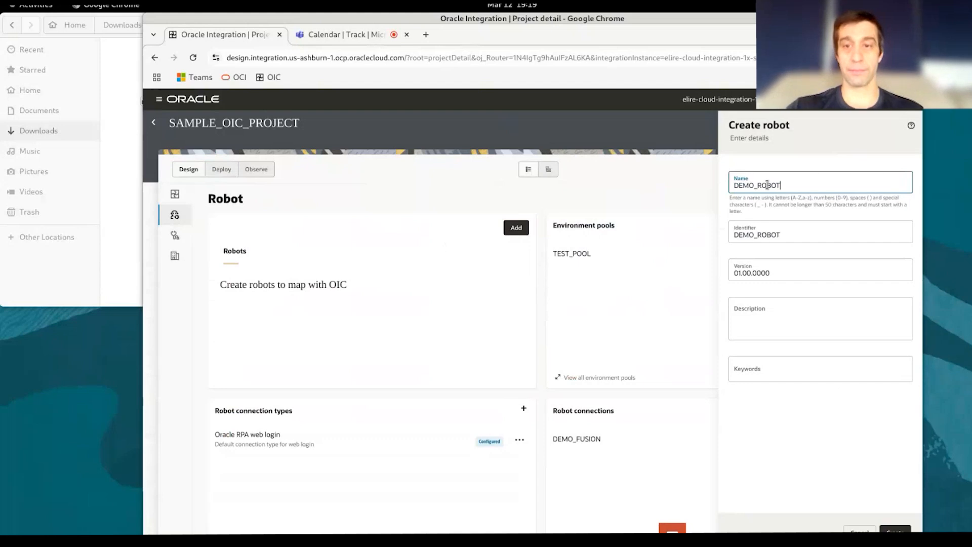
left_click(546, 324)
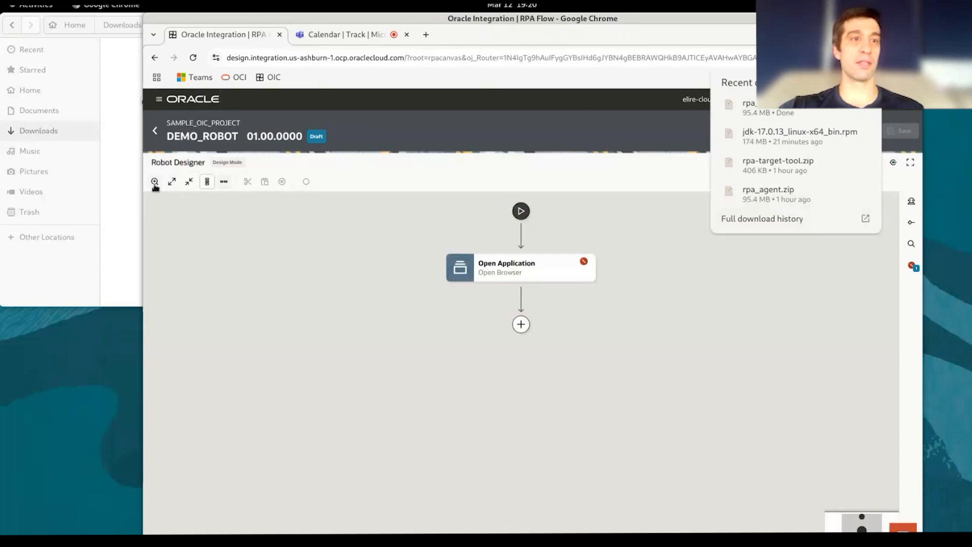
Switch to the file manager, extract rpa_agent.zip in Downloads and open the extracted rpa_agent folder
left_click(103, 193)
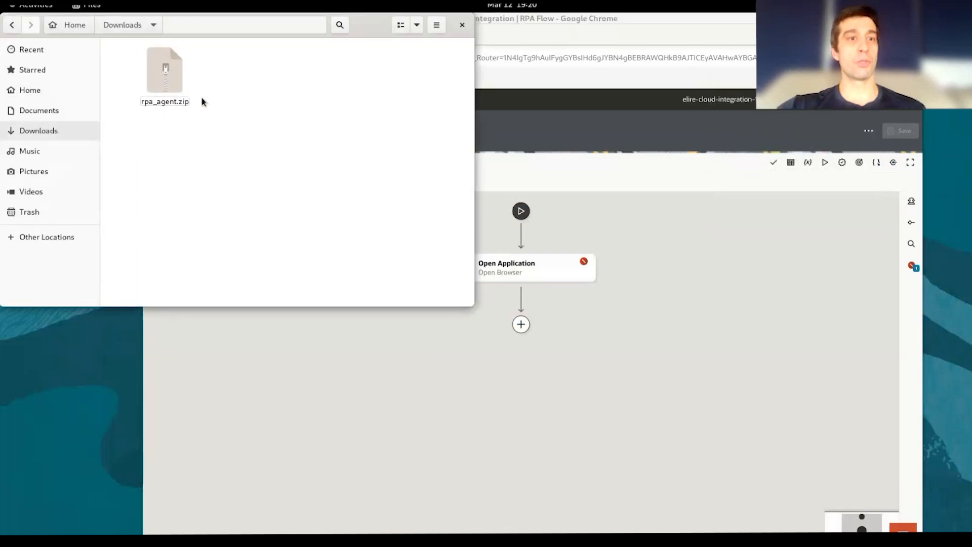
right_click(173, 86)
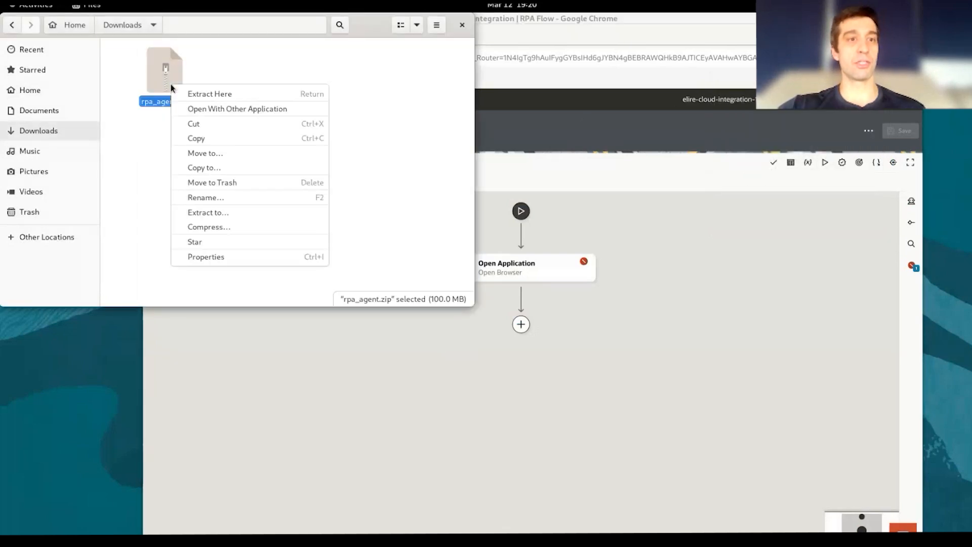
left_click(240, 91)
left_click(171, 122)
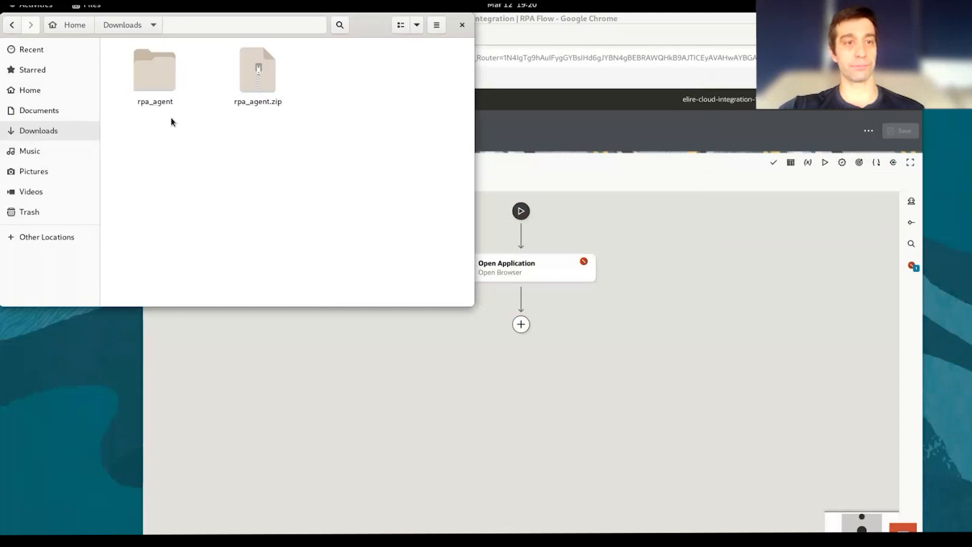
double_click(147, 96)
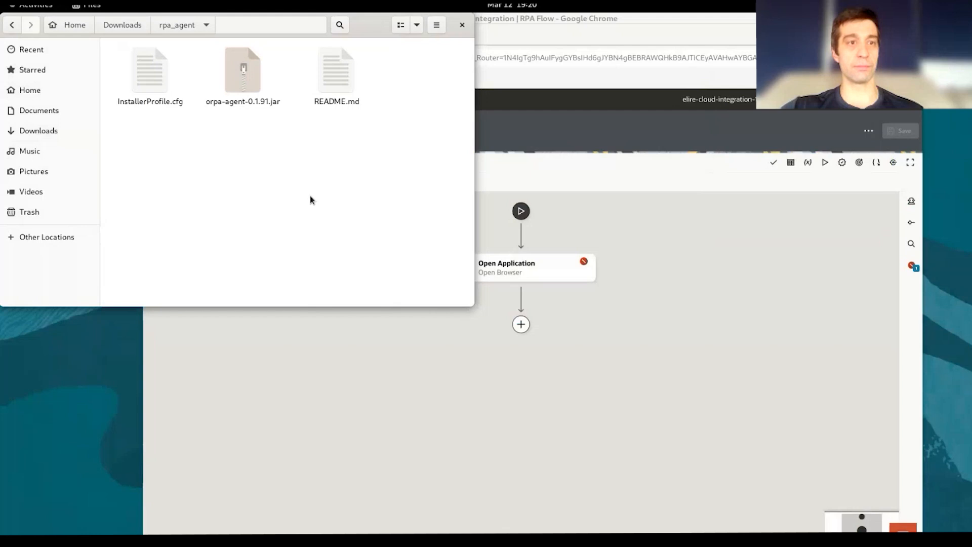
Open InstallerProfile.cfg in the text editor, enter DEMO_3 at the end of its first line, and save and close the file
double_click(148, 87)
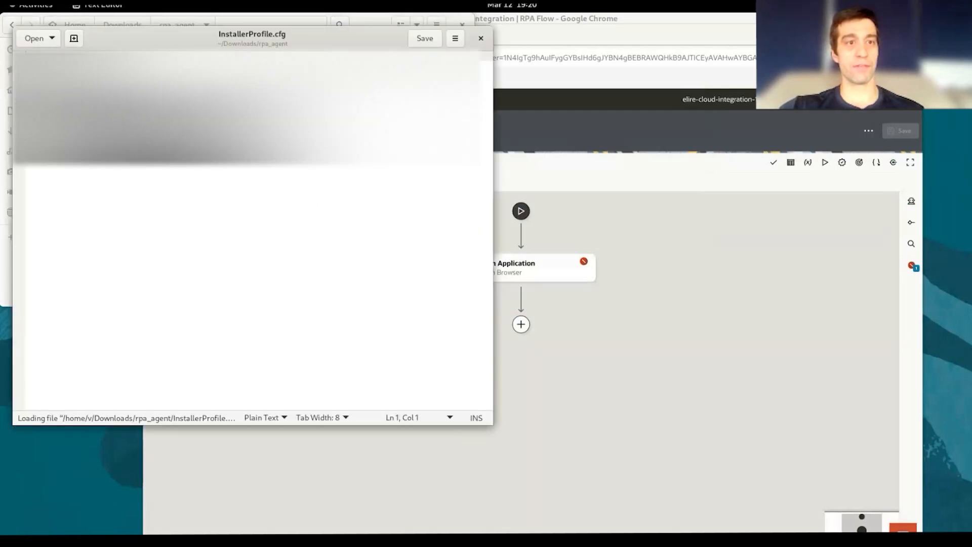
key("shift+Down")
key("shift+Down")
key("shift+Down")
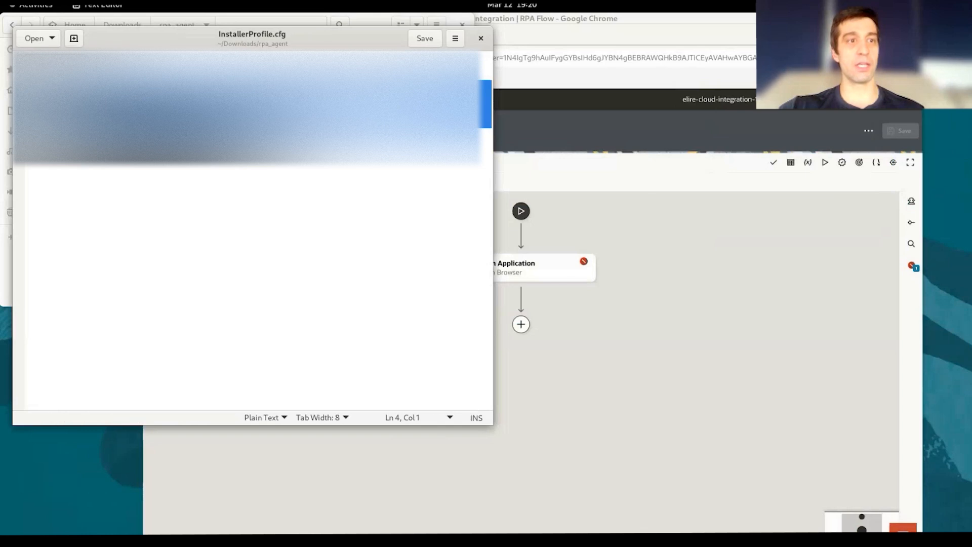
left_click(81, 56)
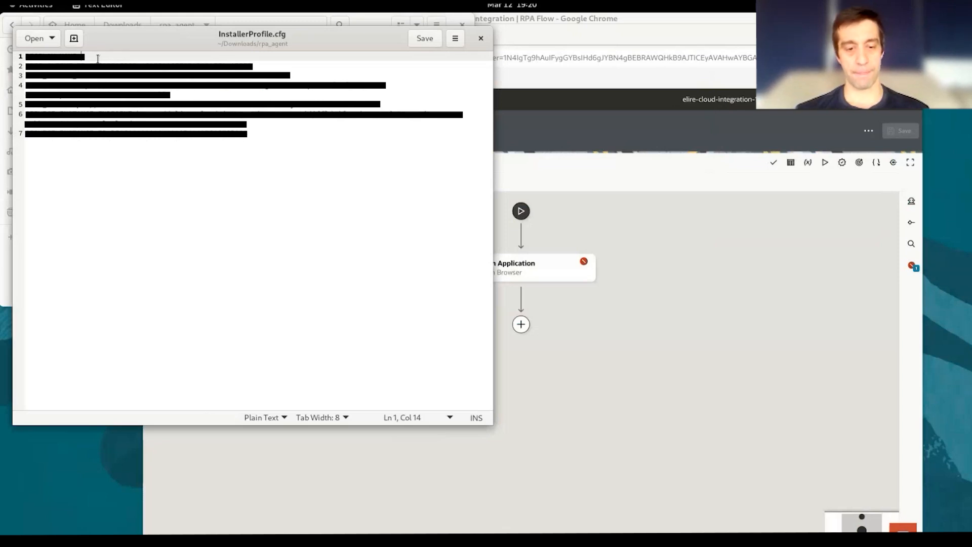
type("EMO_3")
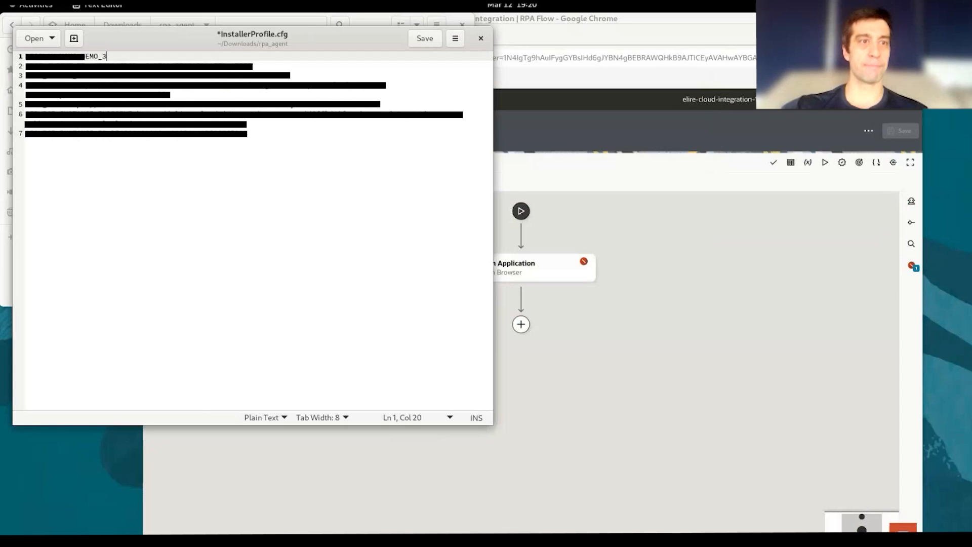
left_click(428, 38)
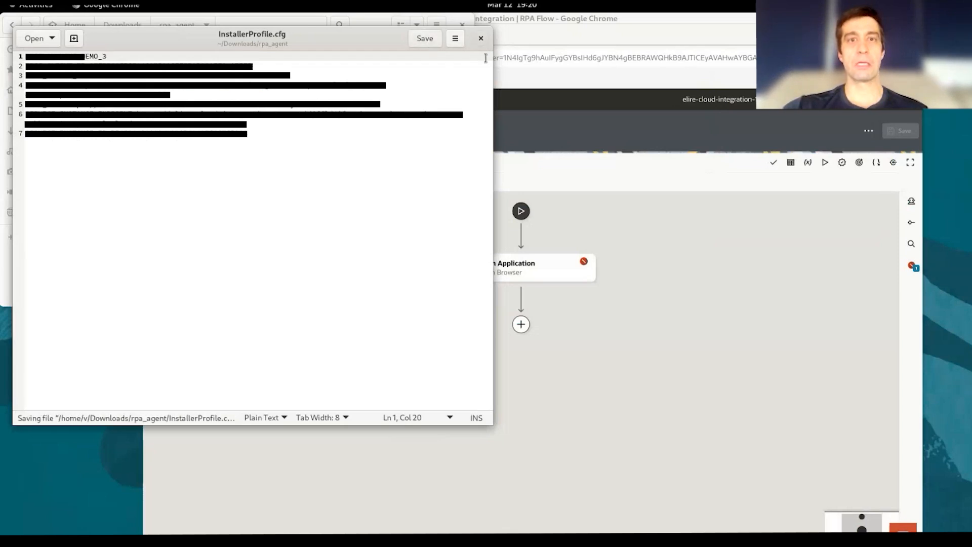
left_click(480, 39)
Make the file manager window narrower and taller, and switch to the browser to add a target to DEMO_ROBOT
left_click(235, 190)
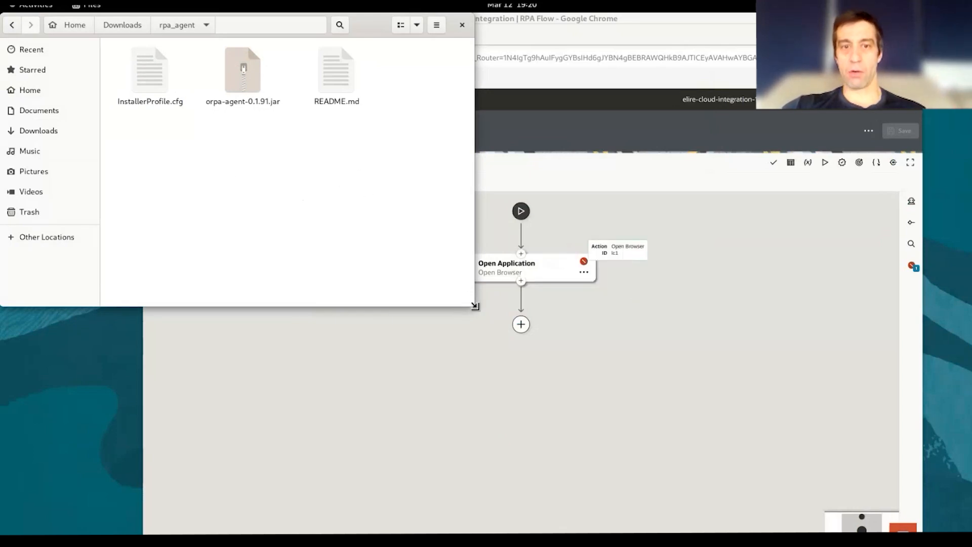
left_click_drag(473, 303, 278, 406)
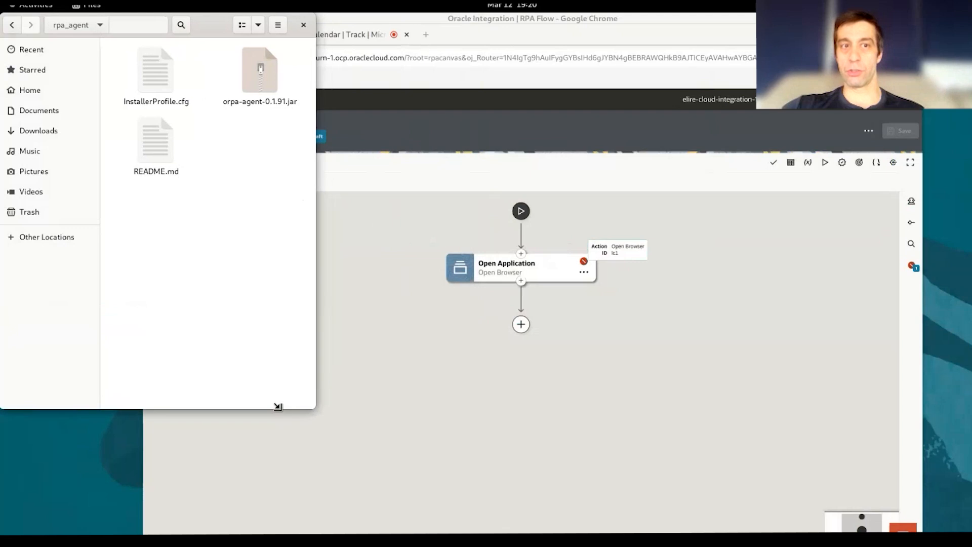
left_click(596, 348)
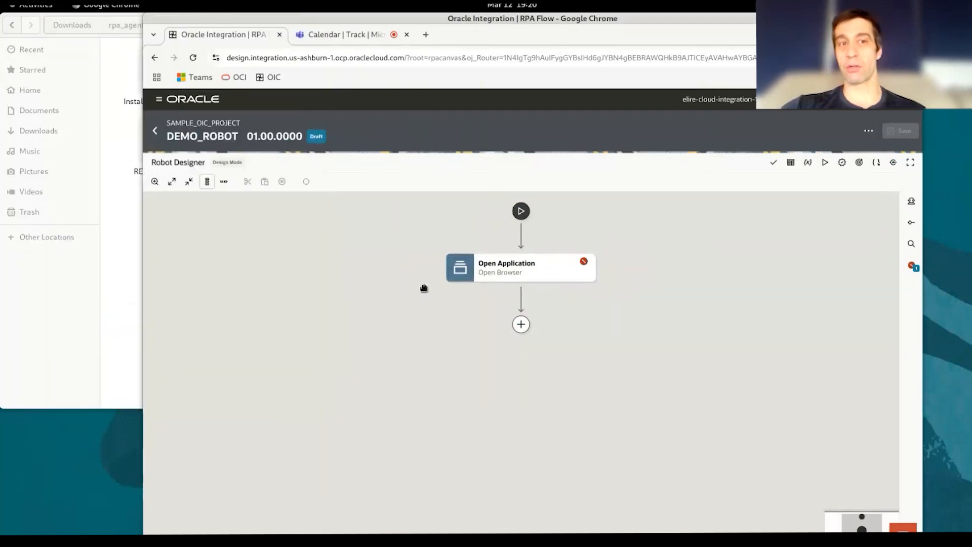
left_click(860, 163)
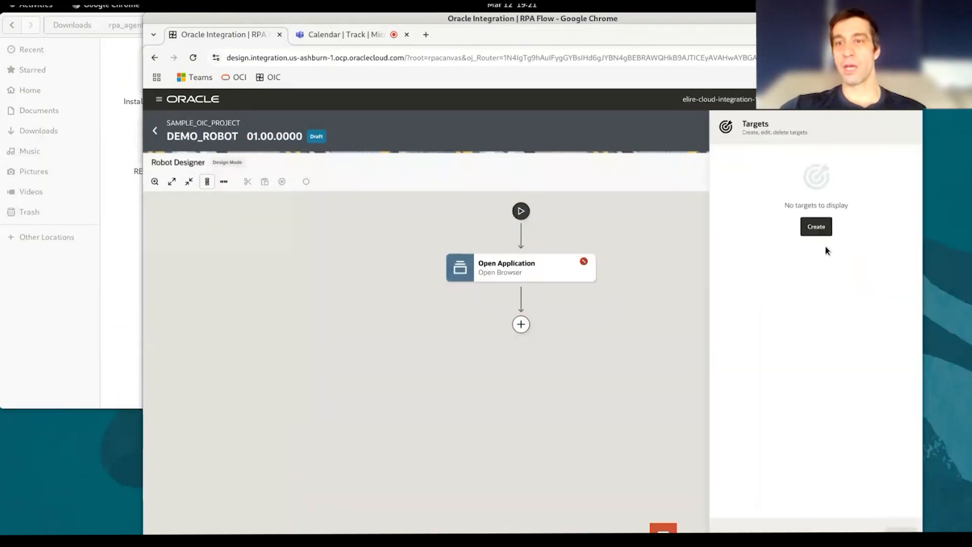
left_click(820, 229)
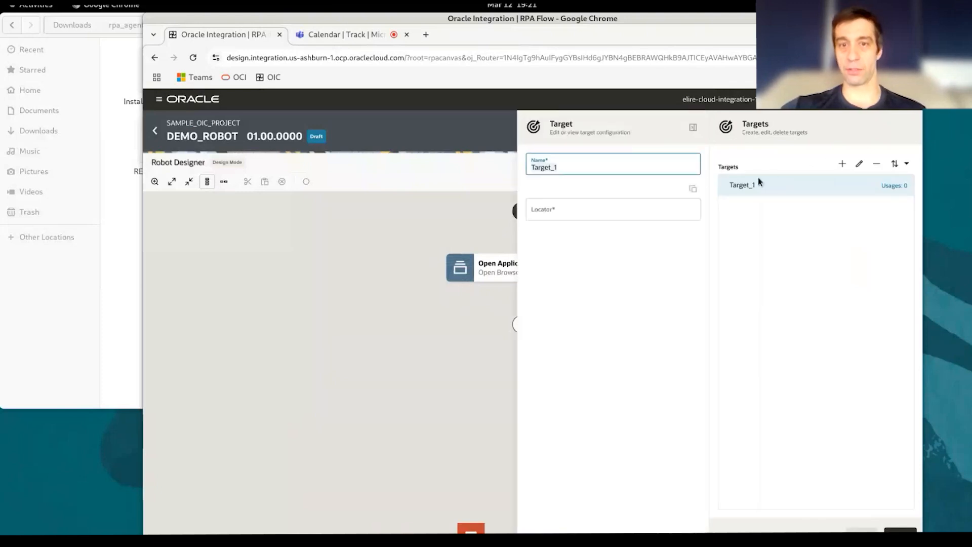
Start targeting a page element for Target_1's locator and download the Oracle Robot Designer Browser Extension
left_click(563, 213)
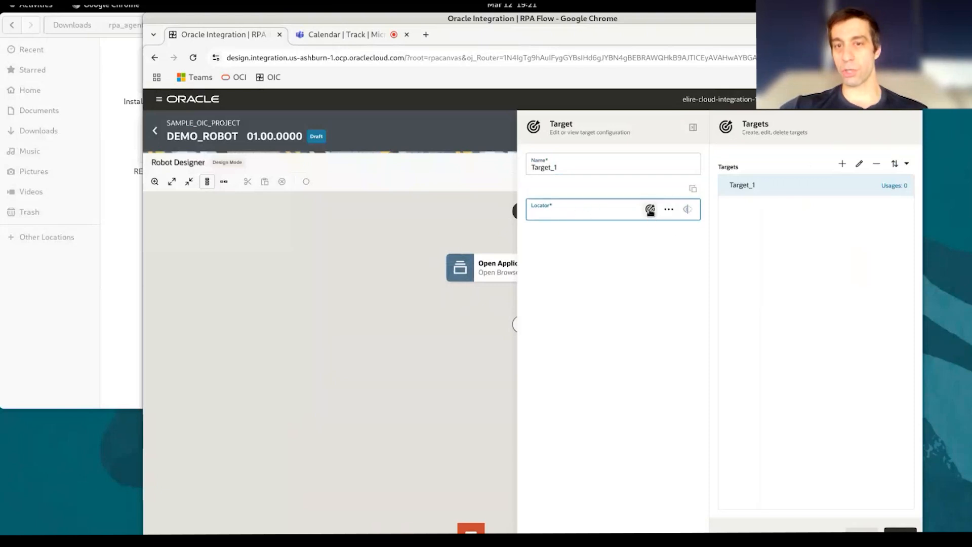
left_click(650, 210)
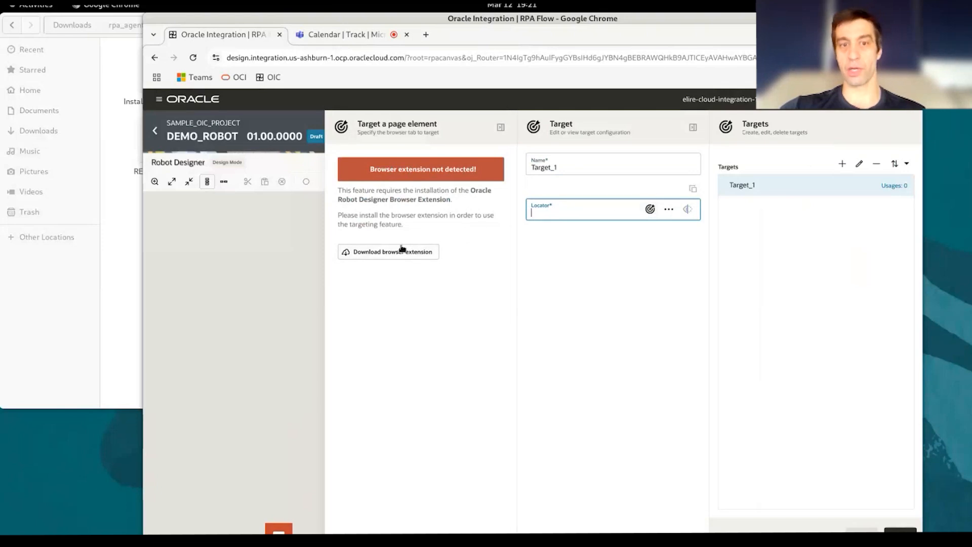
left_click(384, 257)
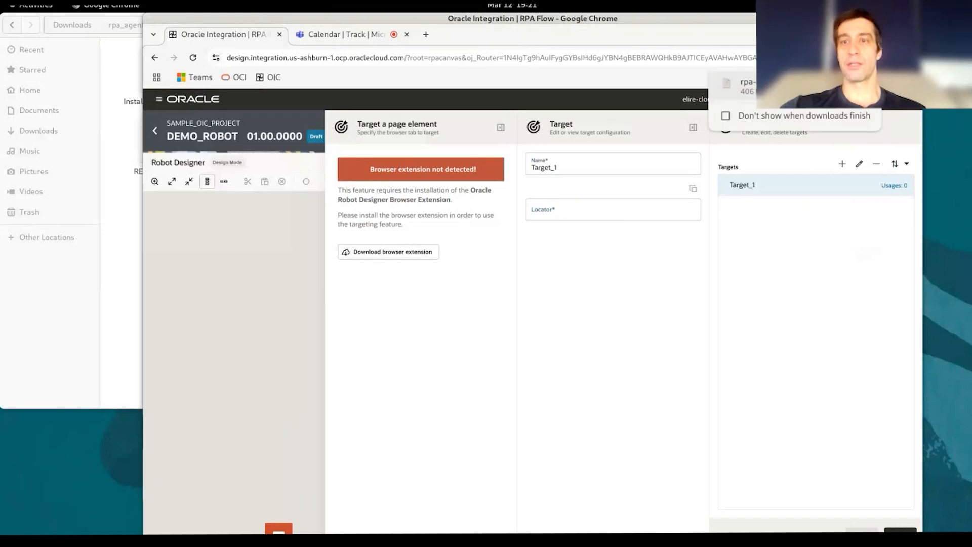
Switch to the file manager, widen its window and extract rpa-target-tool.zip in the Downloads folder
left_click(124, 298)
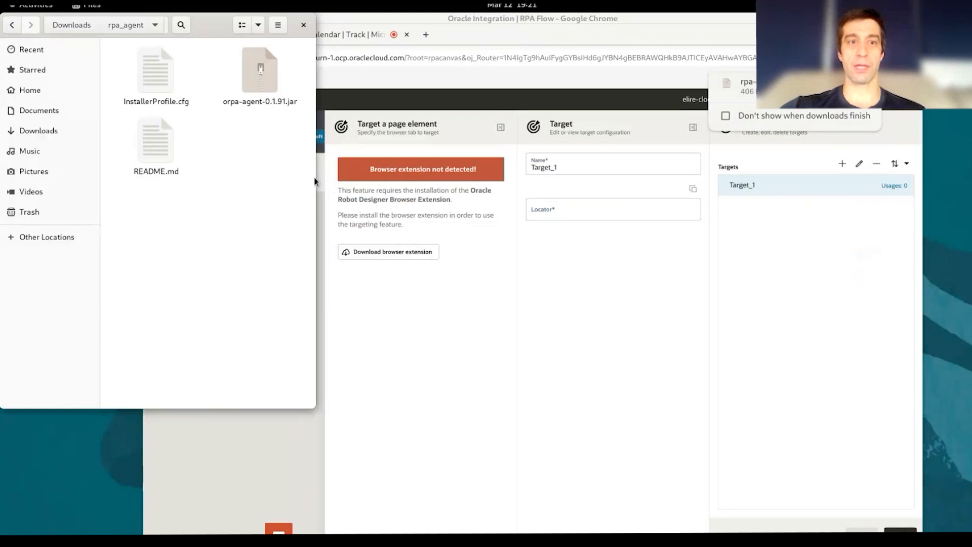
left_click_drag(315, 178, 571, 183)
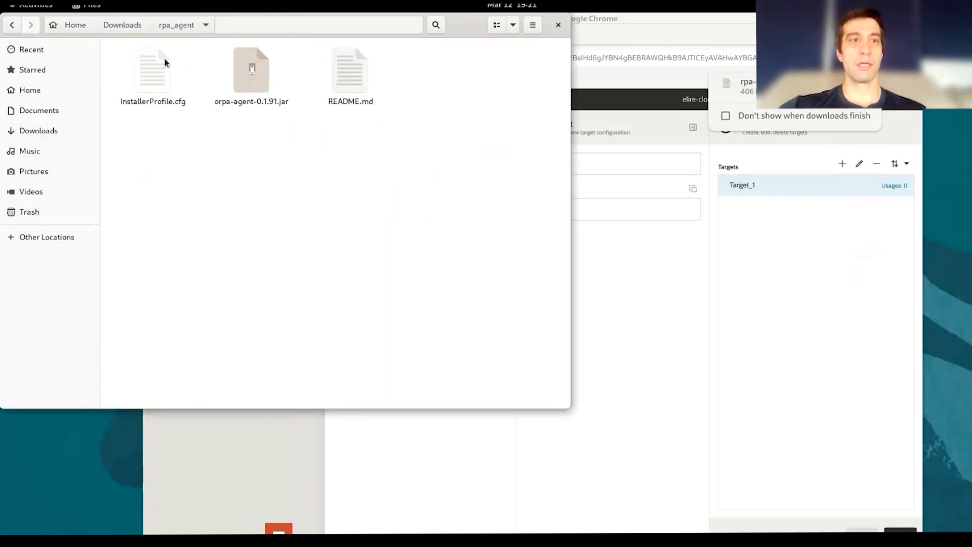
left_click(123, 26)
left_click(239, 187)
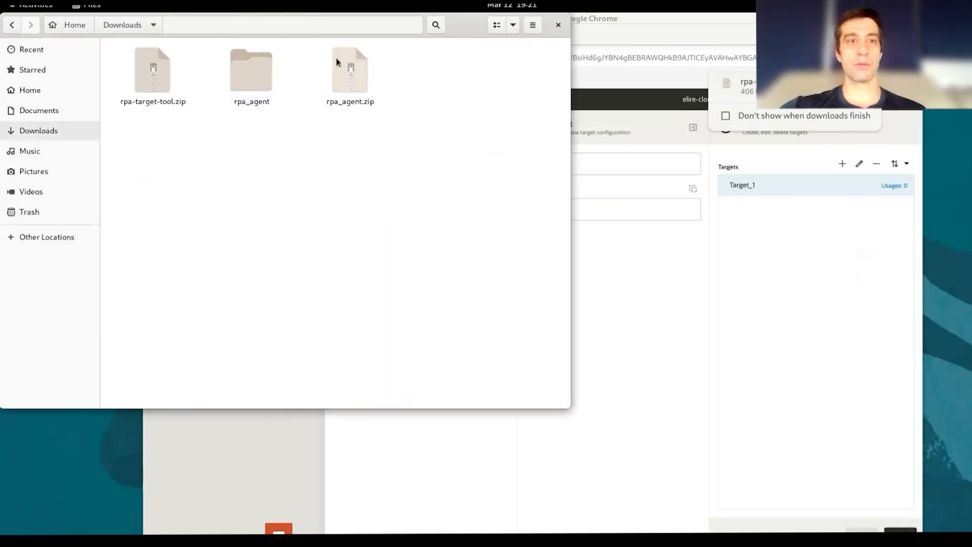
left_click_drag(415, 127, 211, 52)
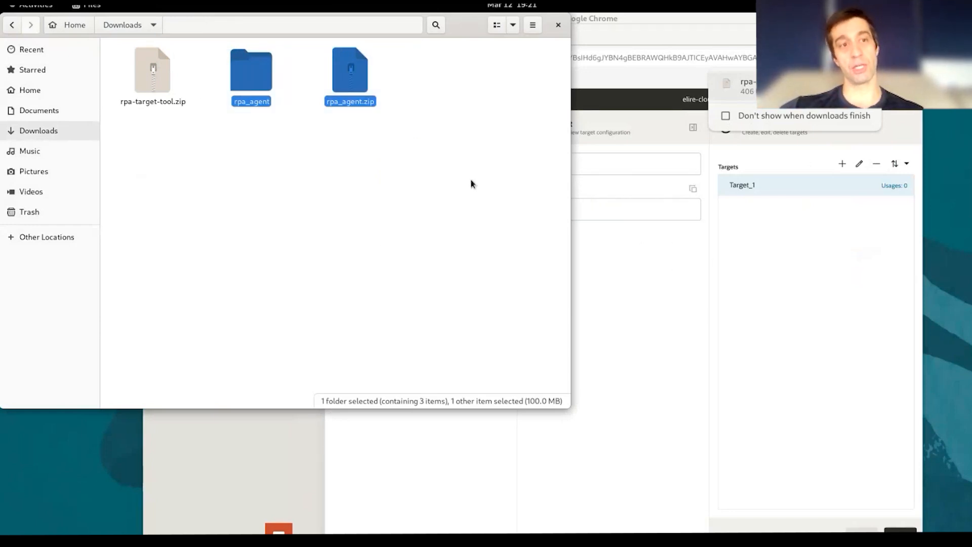
left_click(153, 82)
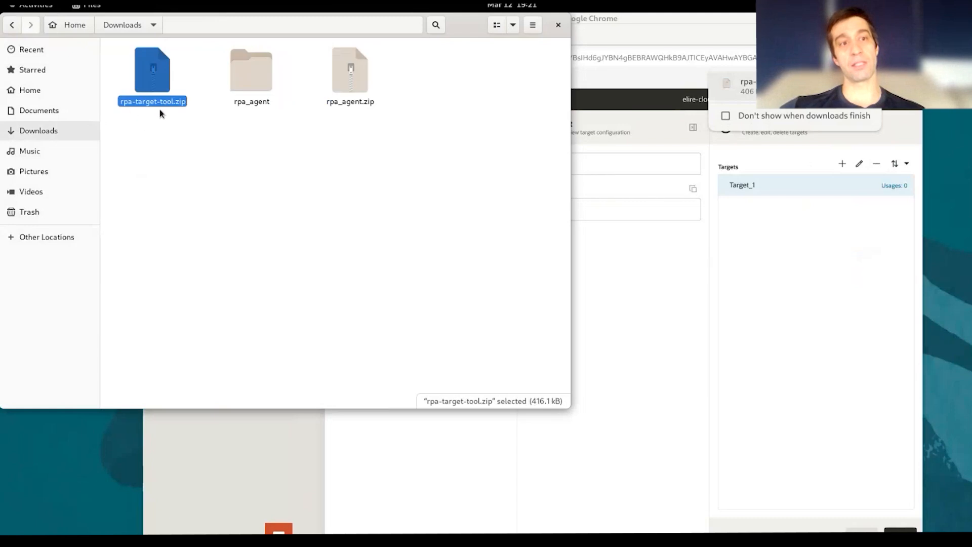
right_click(149, 79)
left_click(187, 89)
left_click(213, 130)
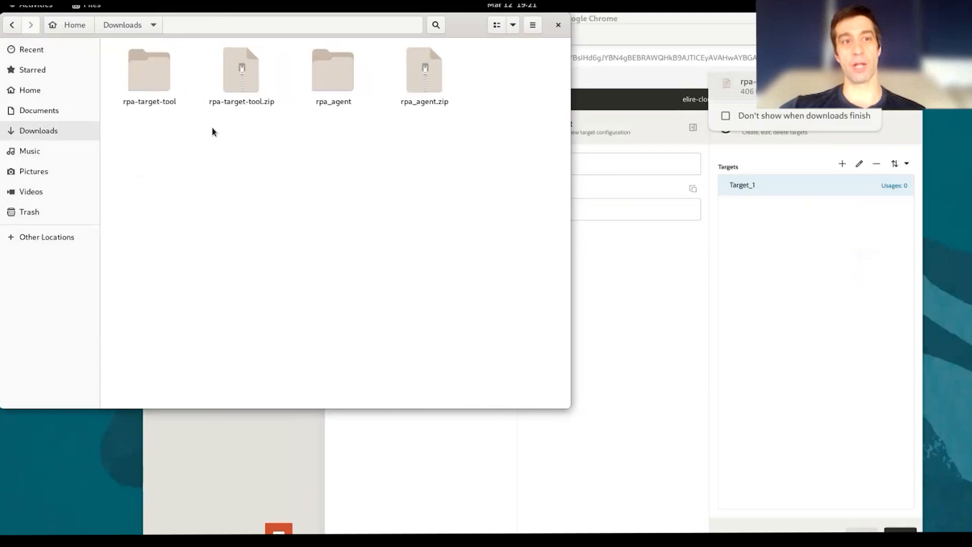
Switch to the browser, open the extensions management page in a new tab and enable developer mode
left_click(705, 39)
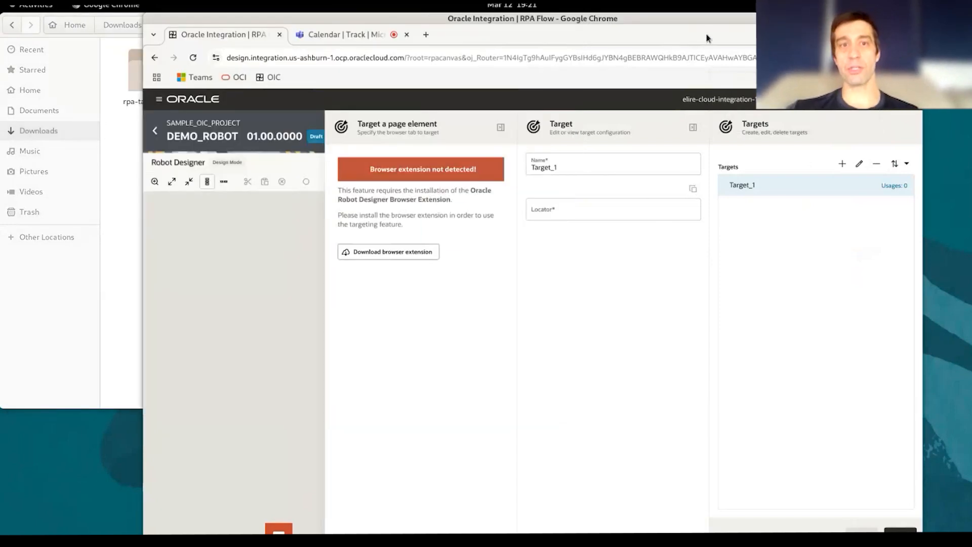
left_click(427, 35)
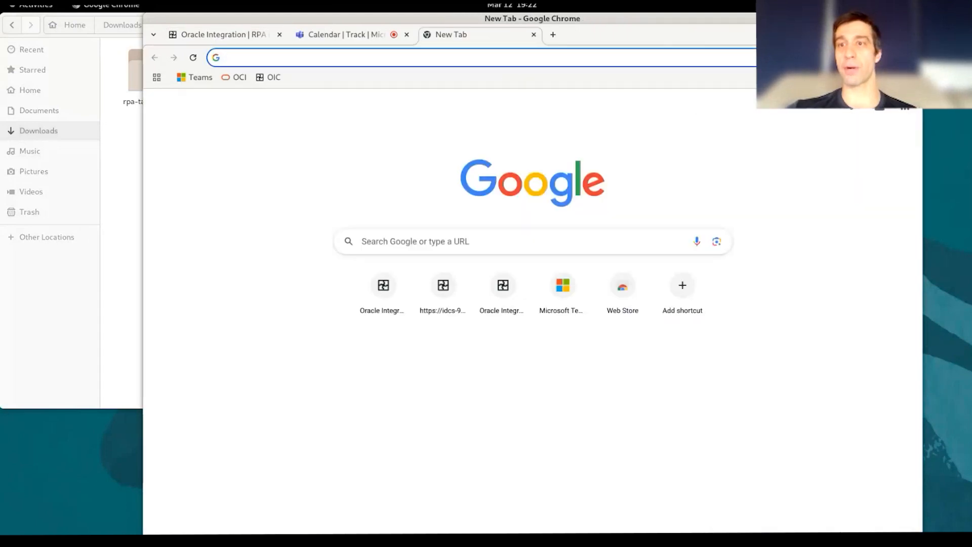
left_click(911, 57)
mouse_move(790, 257)
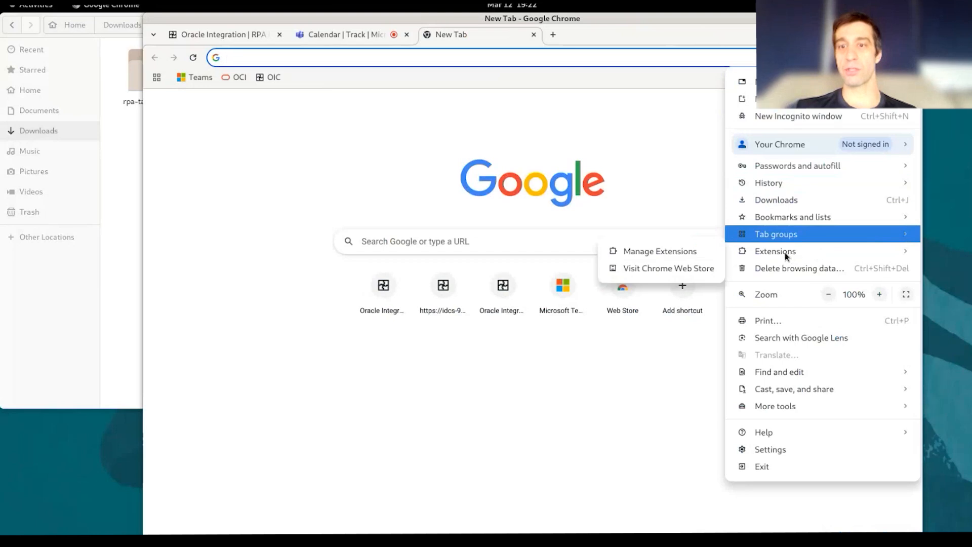
left_click(648, 253)
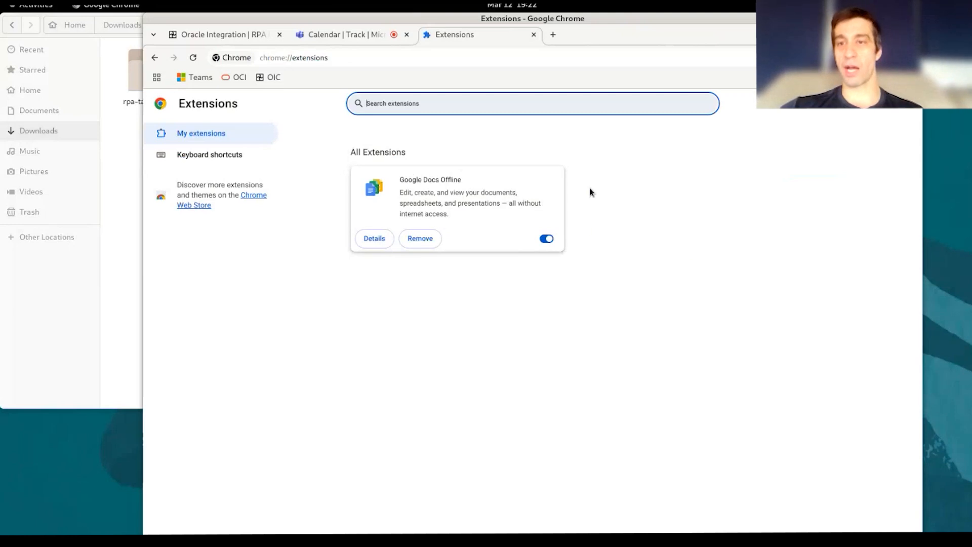
left_click(911, 110)
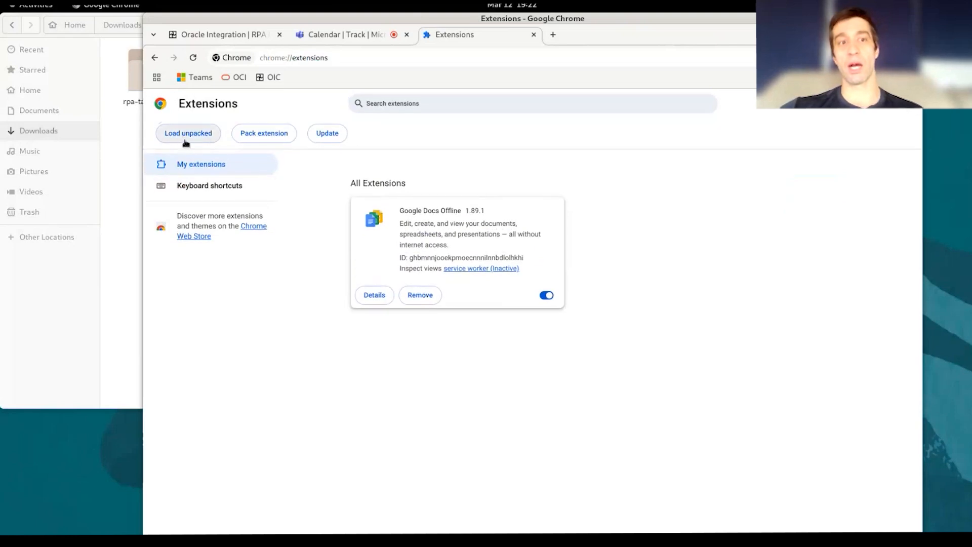
Load the target folder inside Downloads/rpa-target-tool as an unpacked extension
left_click(193, 138)
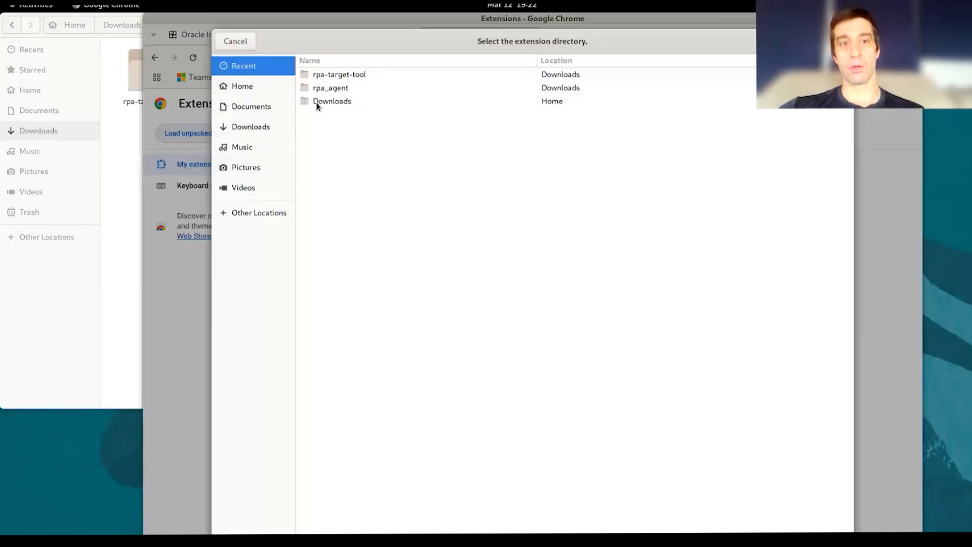
double_click(323, 104)
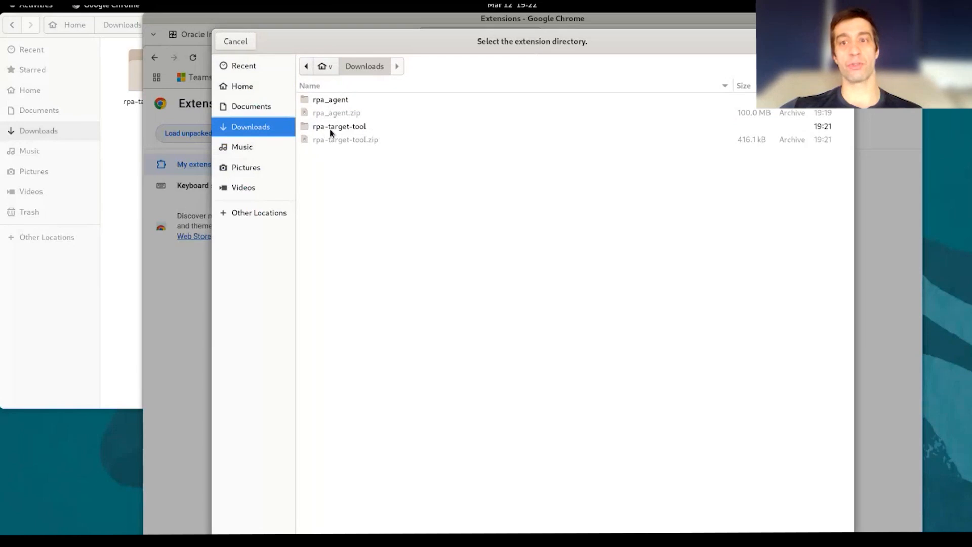
double_click(356, 127)
left_click(320, 101)
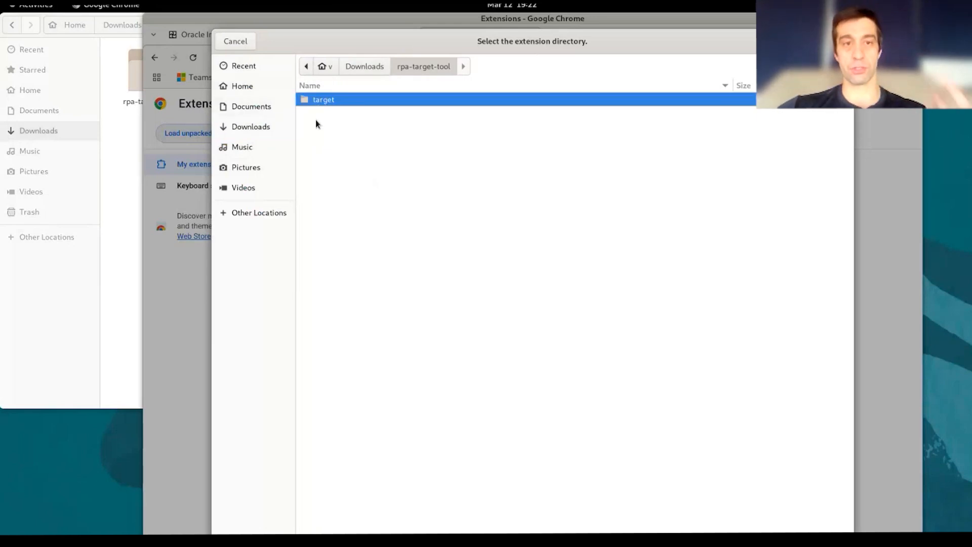
left_click(833, 41)
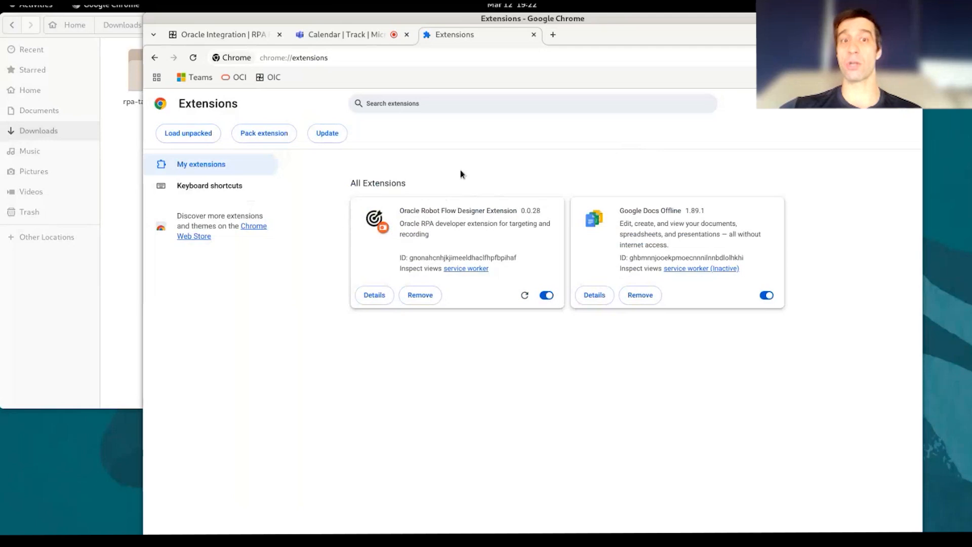
In the Oracle Robot Flow Designer Extension's details, turn pinning to the toolbar on and back off
left_click(372, 296)
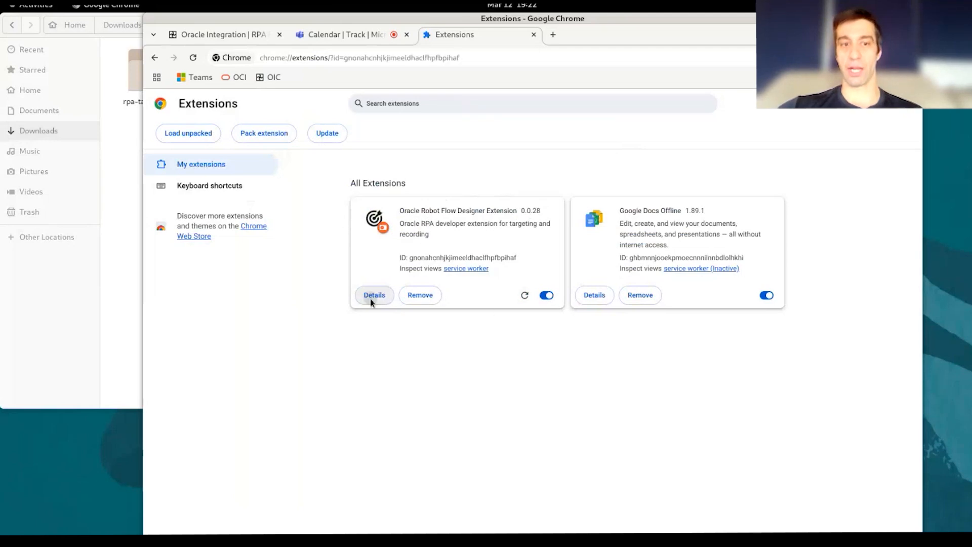
scroll(640, 397, "down", 3)
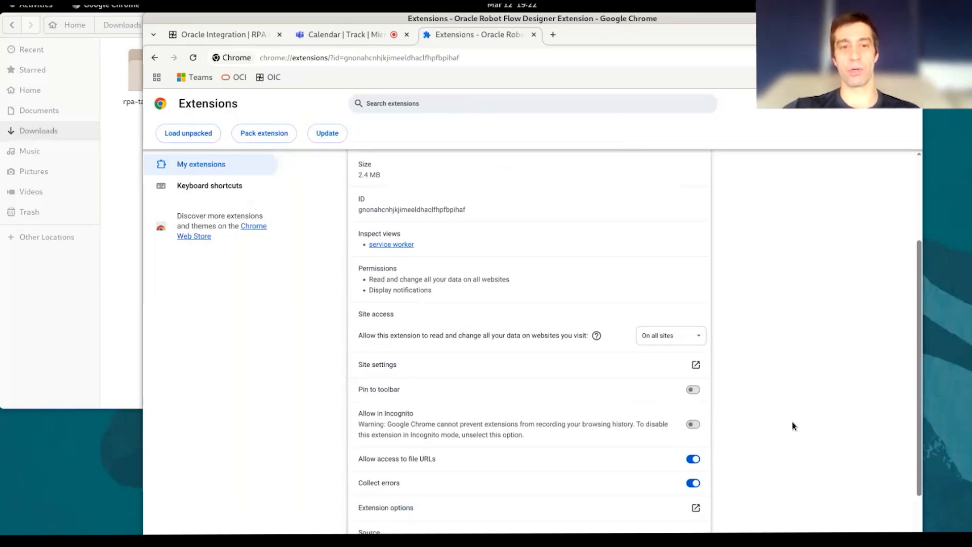
left_click(694, 390)
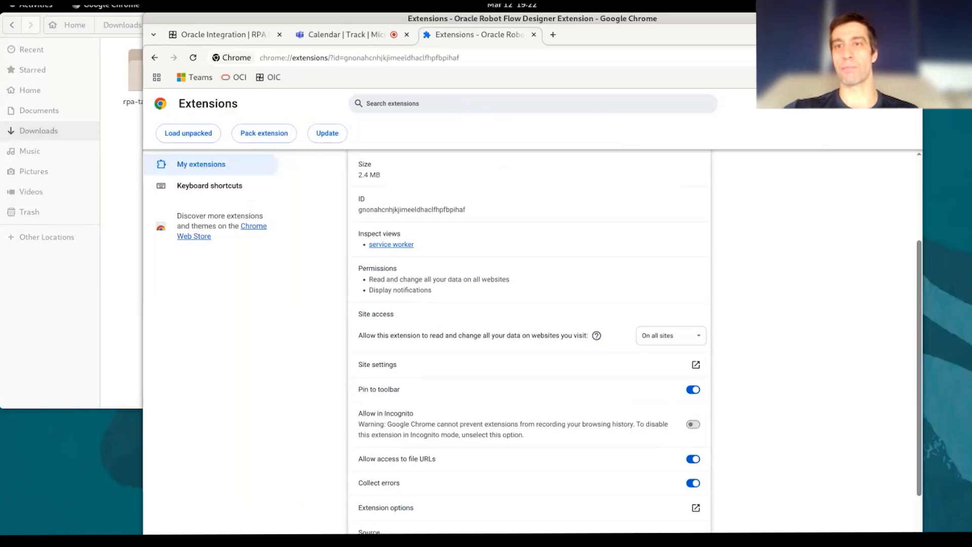
left_click(694, 390)
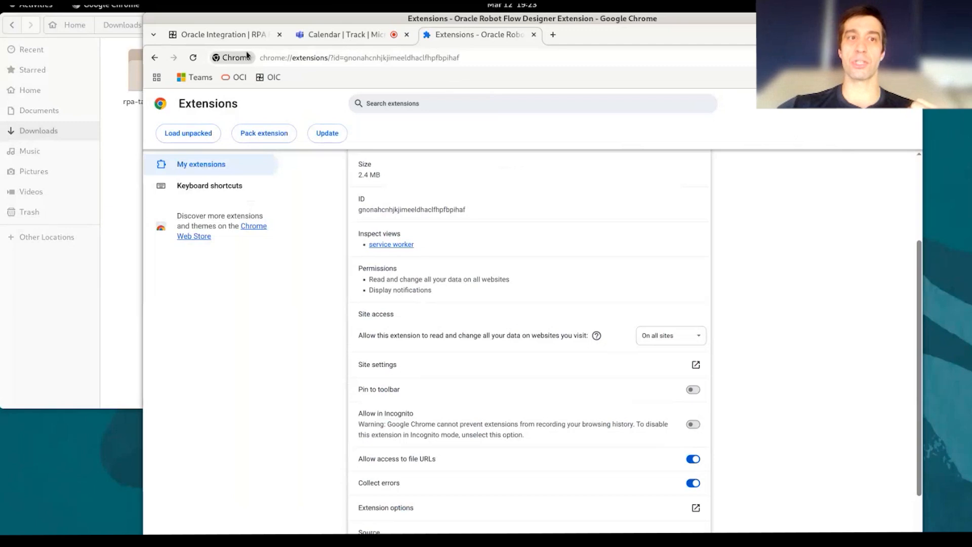
Switch to the file manager and open the rpa_agent folder in Downloads
left_click(129, 166)
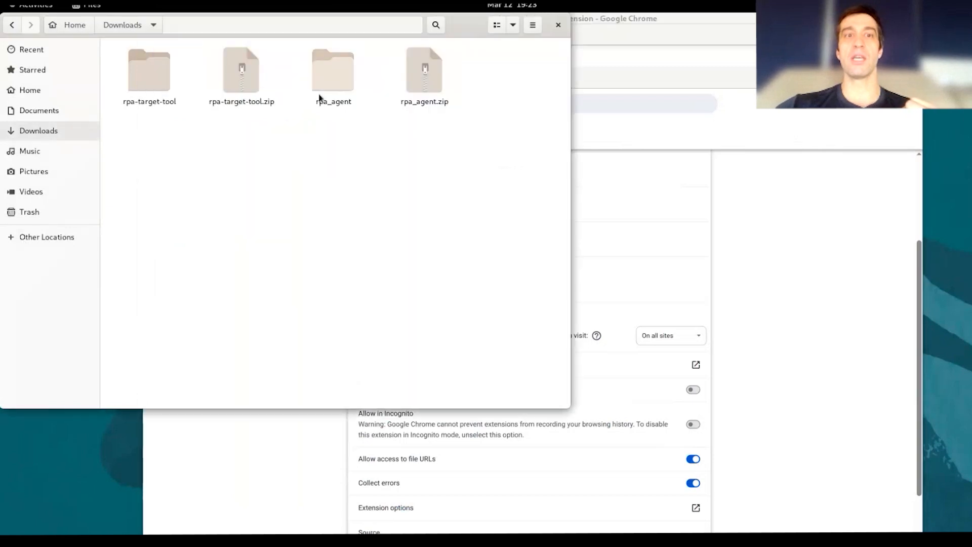
left_click(339, 70)
double_click(340, 71)
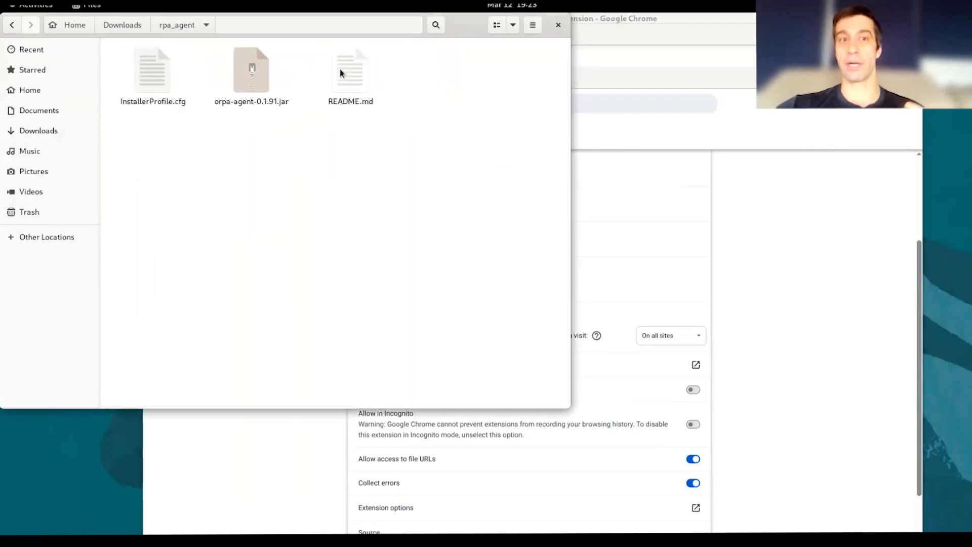
left_click(167, 87)
left_click(278, 167)
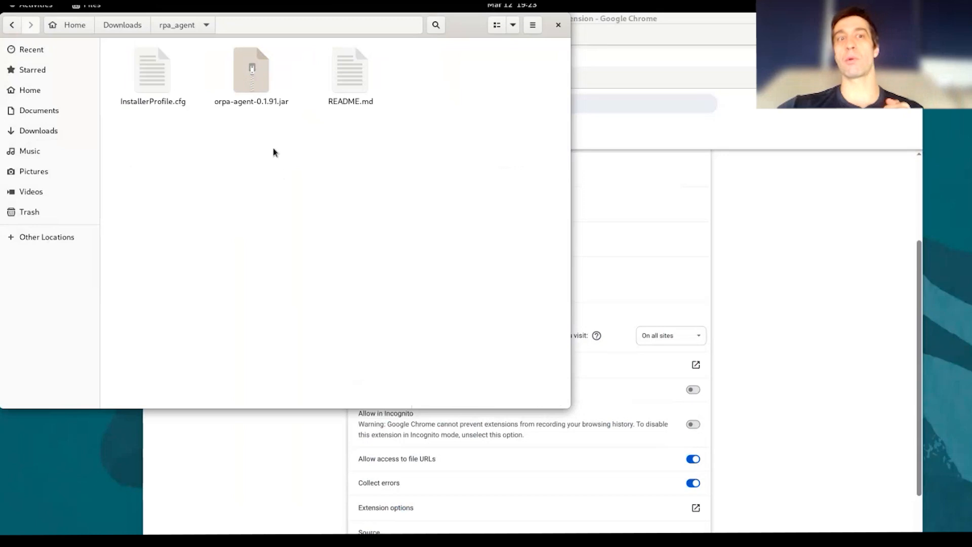
Open a terminal in the rpa_agent folder, move its window away from the files and enlarge it
left_click(248, 84)
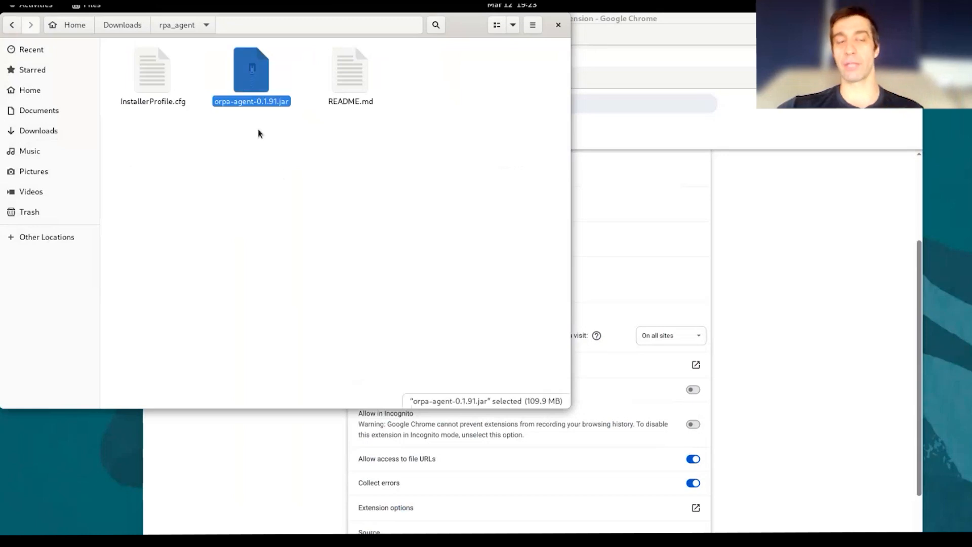
left_click(258, 168)
right_click(264, 195)
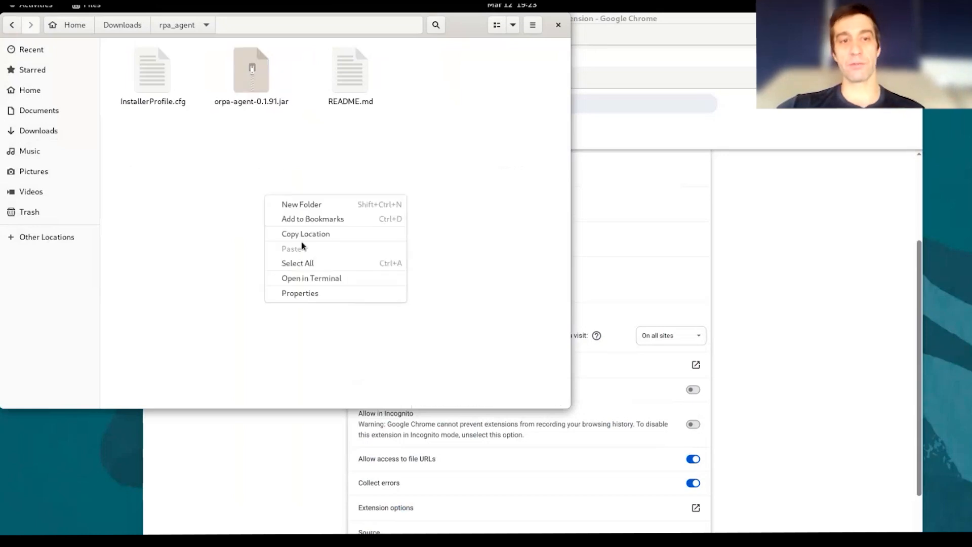
left_click(335, 281)
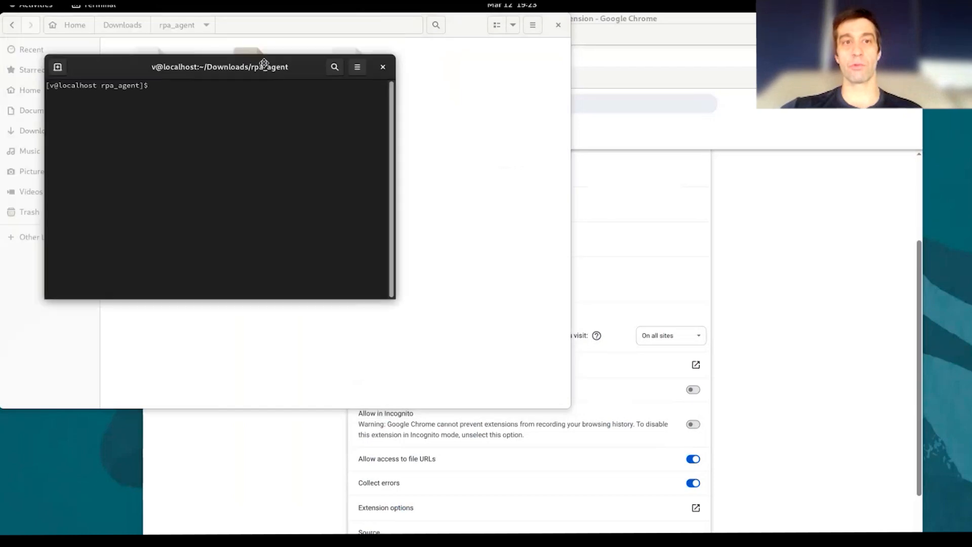
left_click_drag(264, 62, 462, 179)
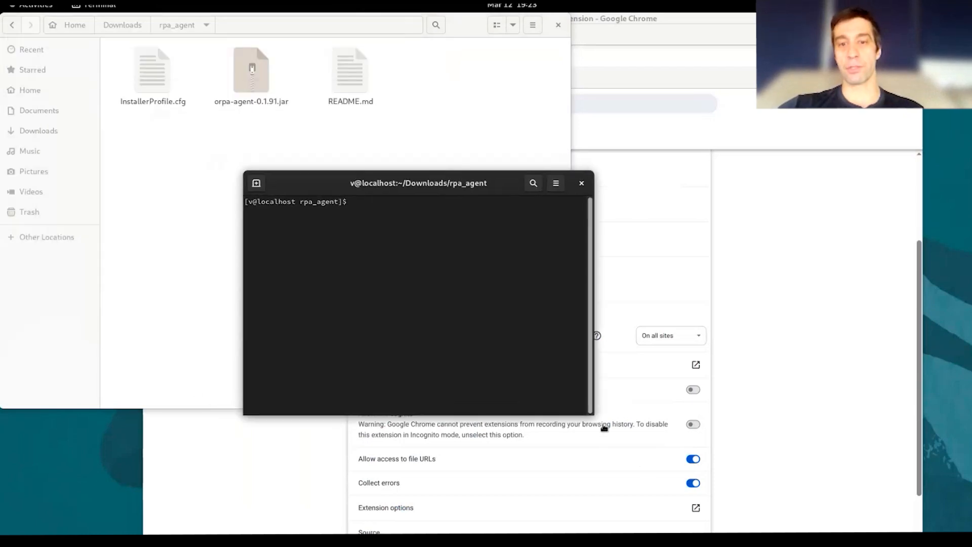
left_click_drag(594, 415, 838, 469)
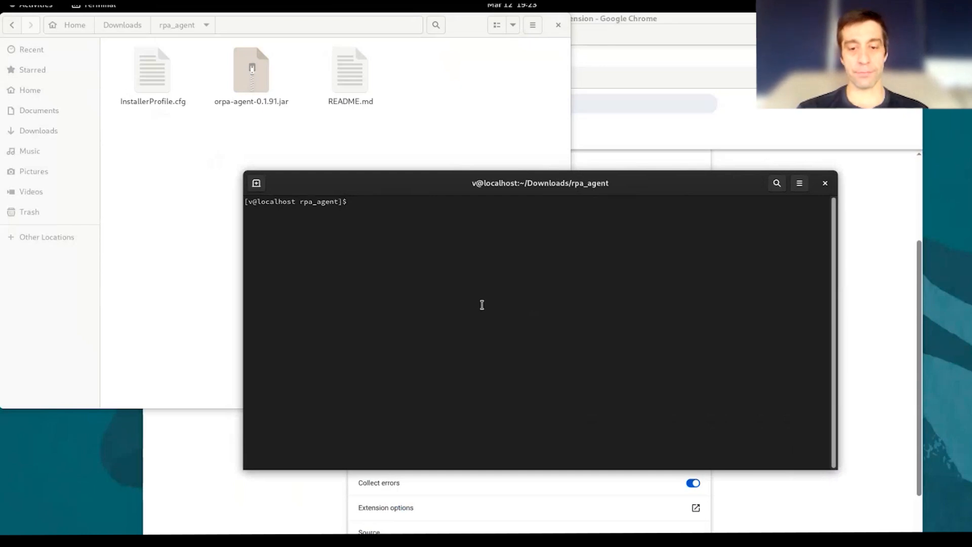
List the folder's contents, start the robot agent with java -jar orpa-agent-0.1.91.jar, and highlight the last log line
type("ls")
key("Return")
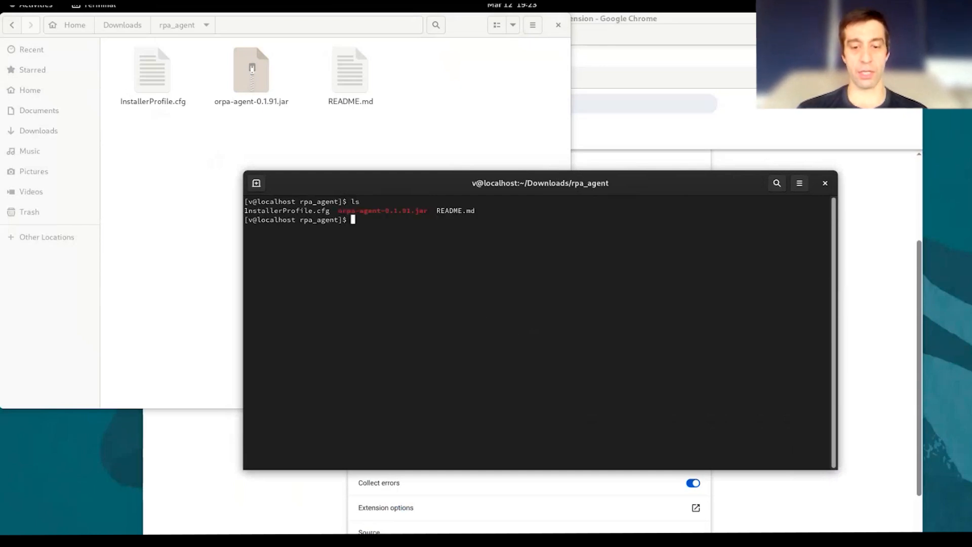
type("java -jar ")
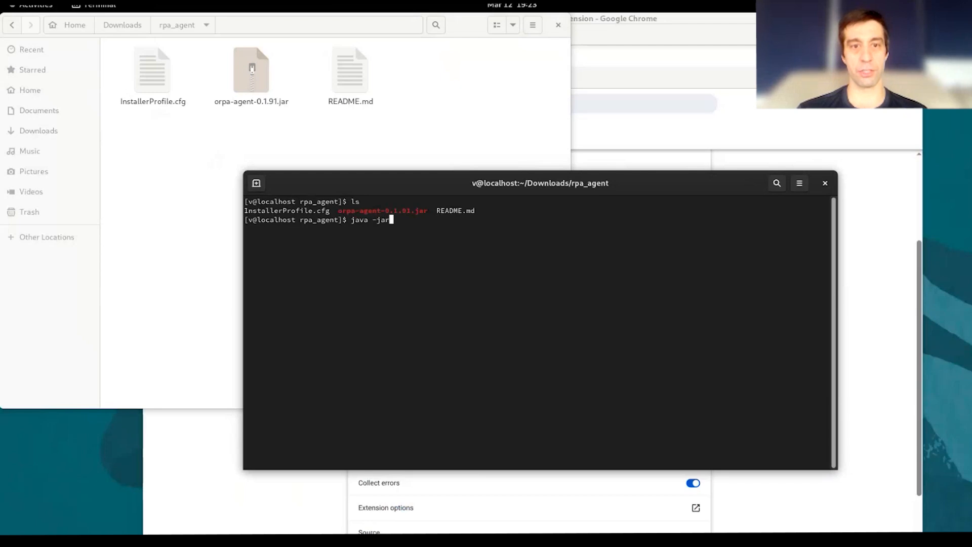
type("or")
key("Tab")
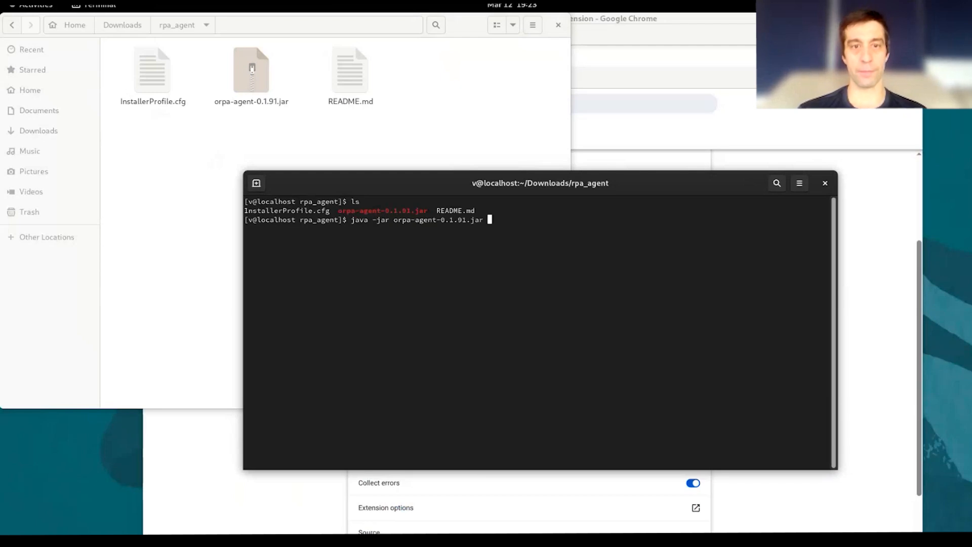
key("Return")
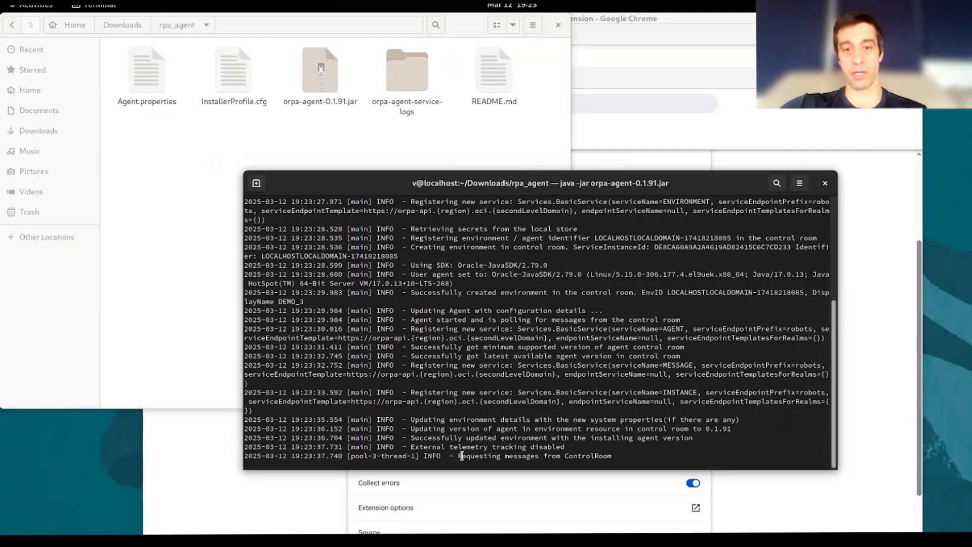
left_click_drag(464, 455, 635, 455)
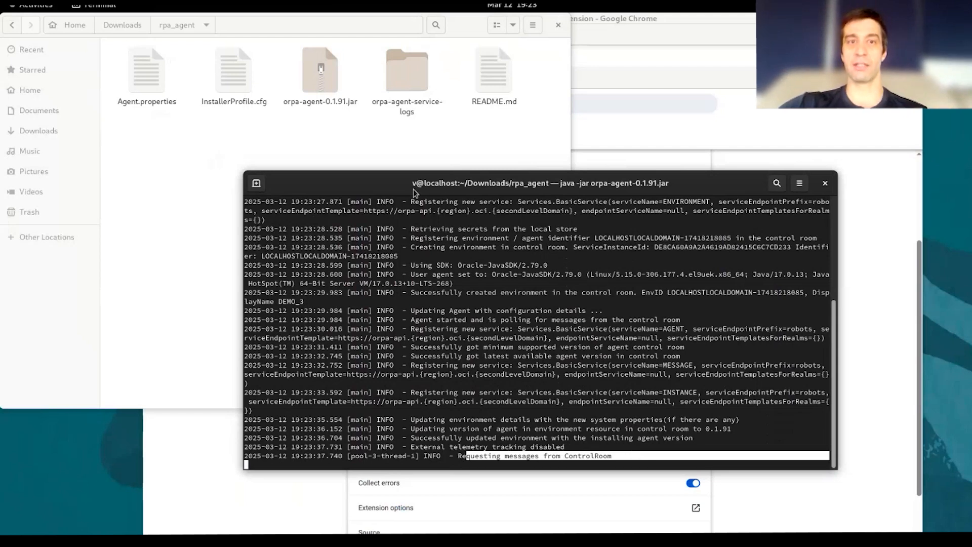
Move the terminal aside, switch to the Oracle Integration page in the browser and return from DEMO_ROBOT to SAMPLE_OIC_PROJECT
left_click_drag(415, 186, 699, 245)
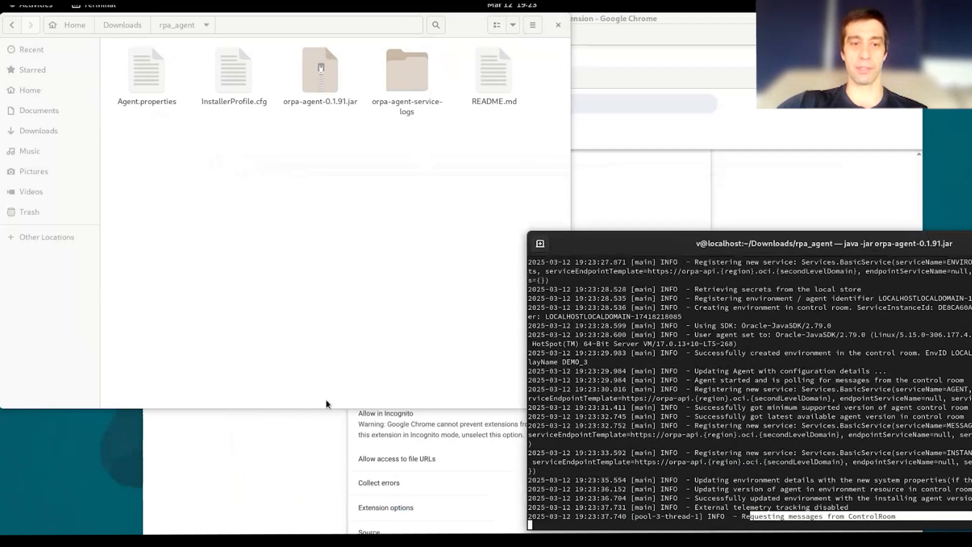
left_click(311, 448)
left_click(223, 35)
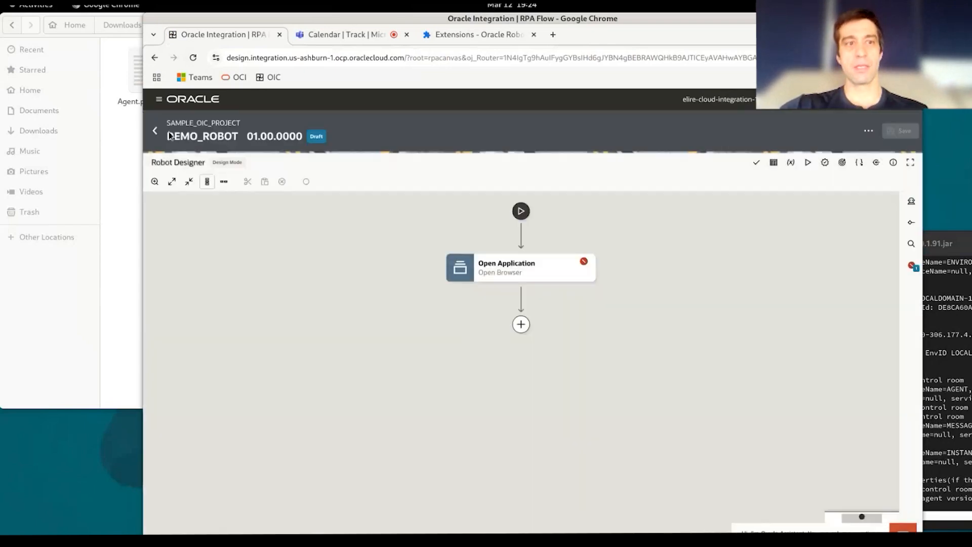
left_click(155, 138)
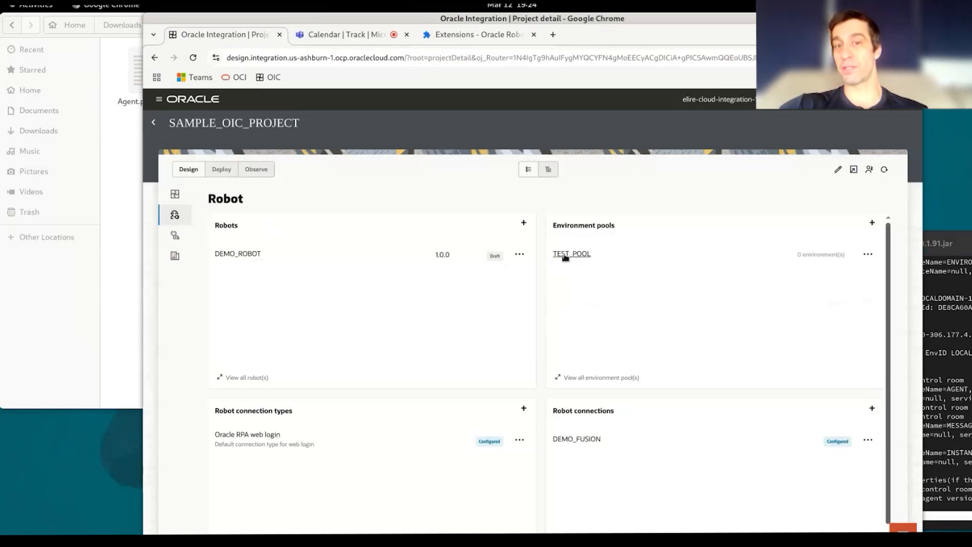
Add the DEMO_3 environment to the TEST_POOL environment pool
left_click(868, 255)
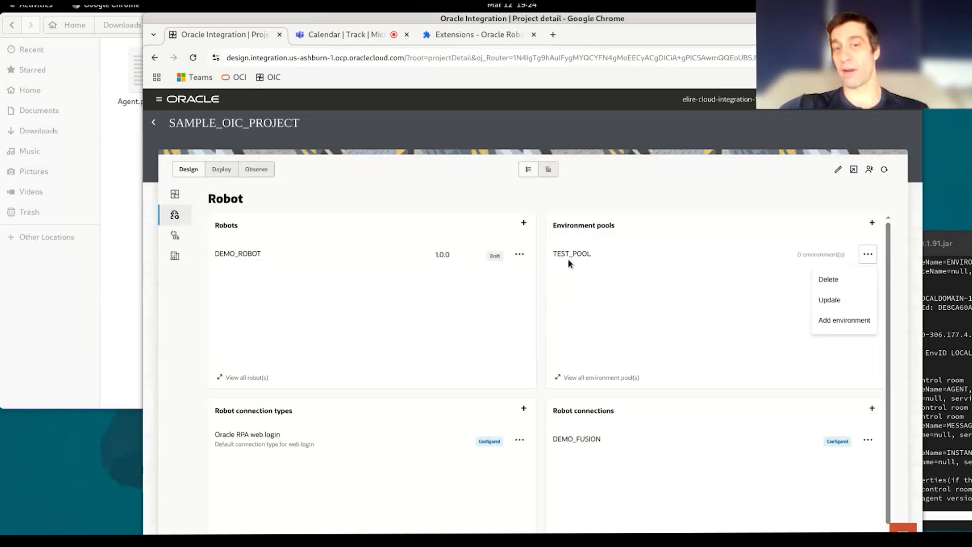
left_click(837, 324)
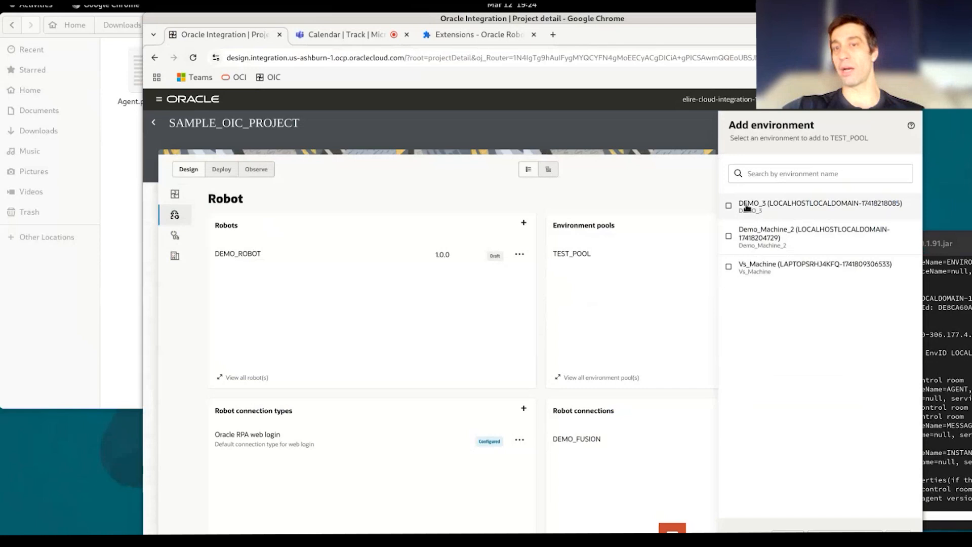
left_click(728, 207)
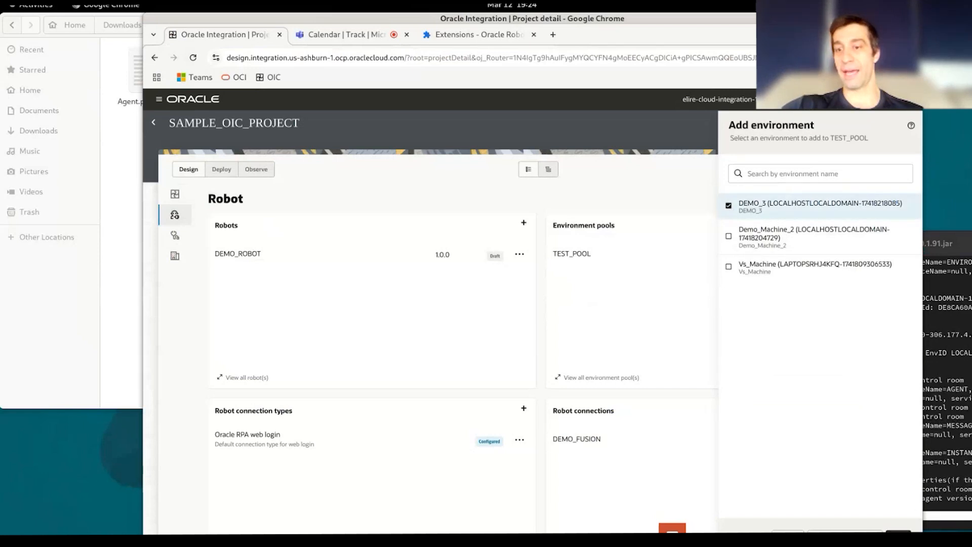
left_click(897, 527)
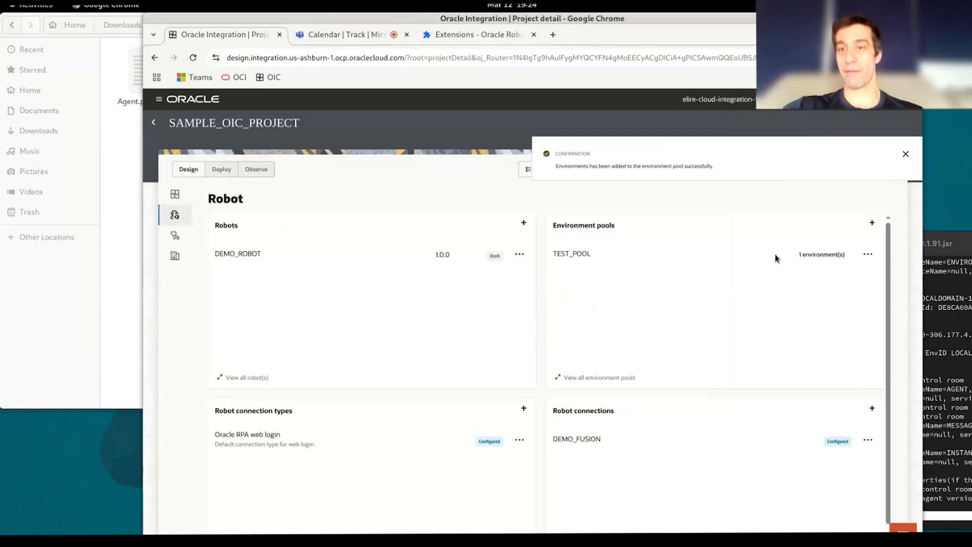
Open DEMO_ROBOT in the Robot Designer and check which browser tabs Smart record offers as targets
left_click(236, 254)
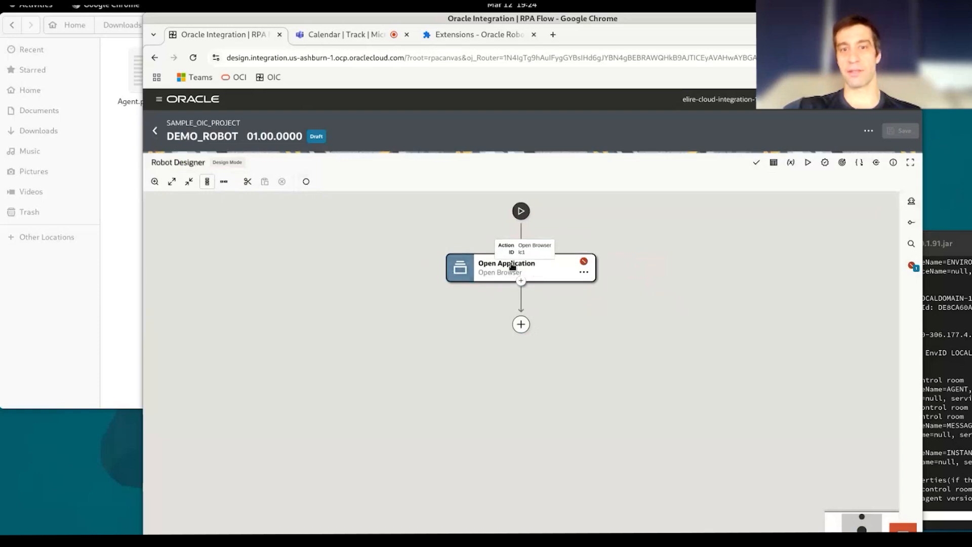
left_click(306, 183)
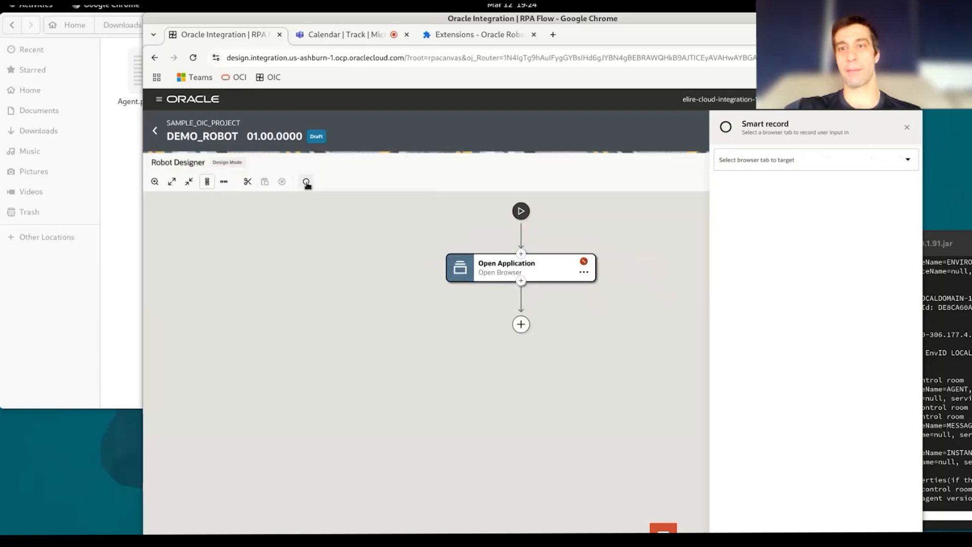
left_click(907, 161)
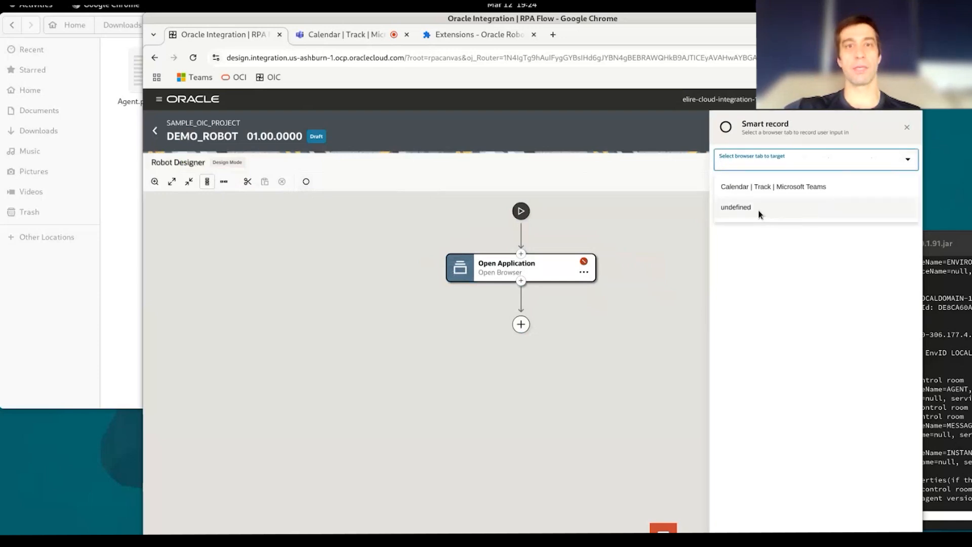
Search the web for Oracle help in a new browser tab and open the Oracle Help Center site
left_click(552, 35)
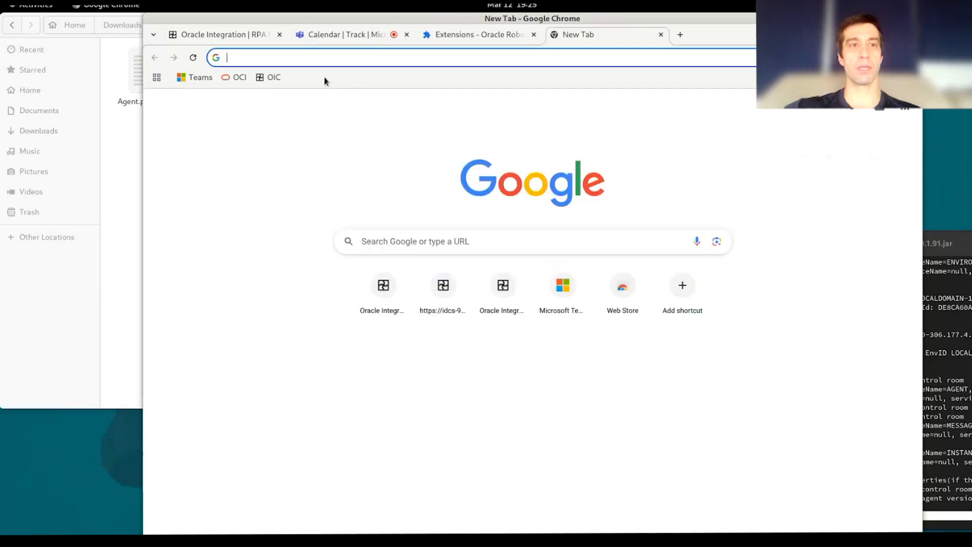
type("or")
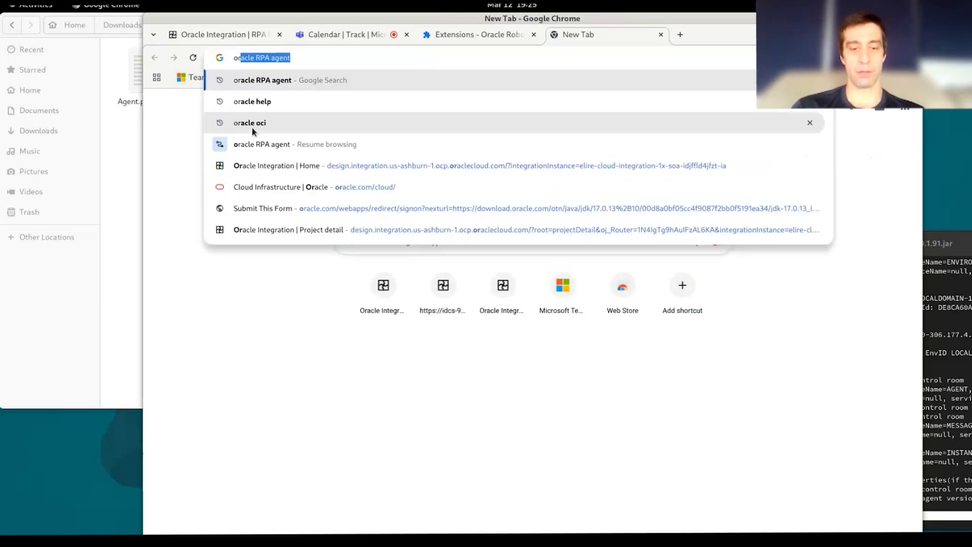
type("acle helo")
key("Return")
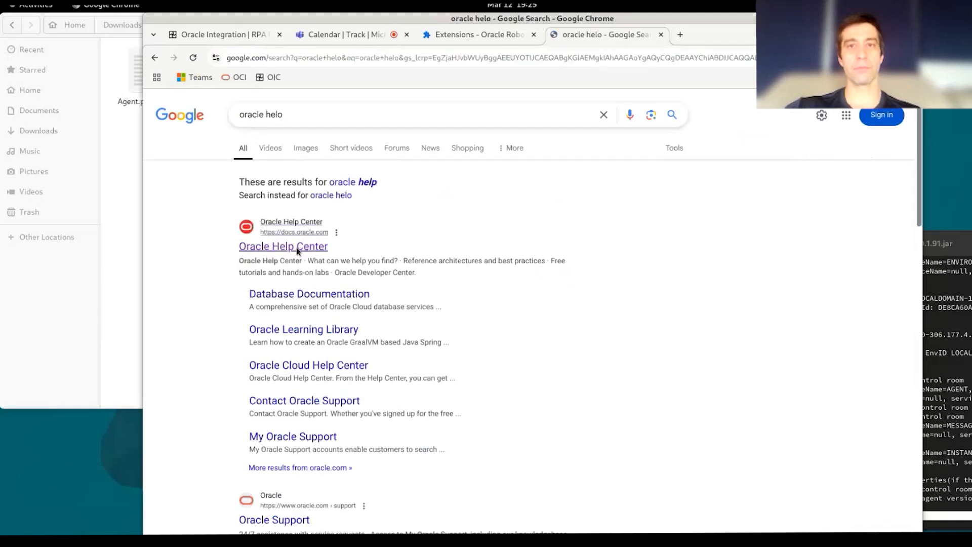
left_click(298, 251)
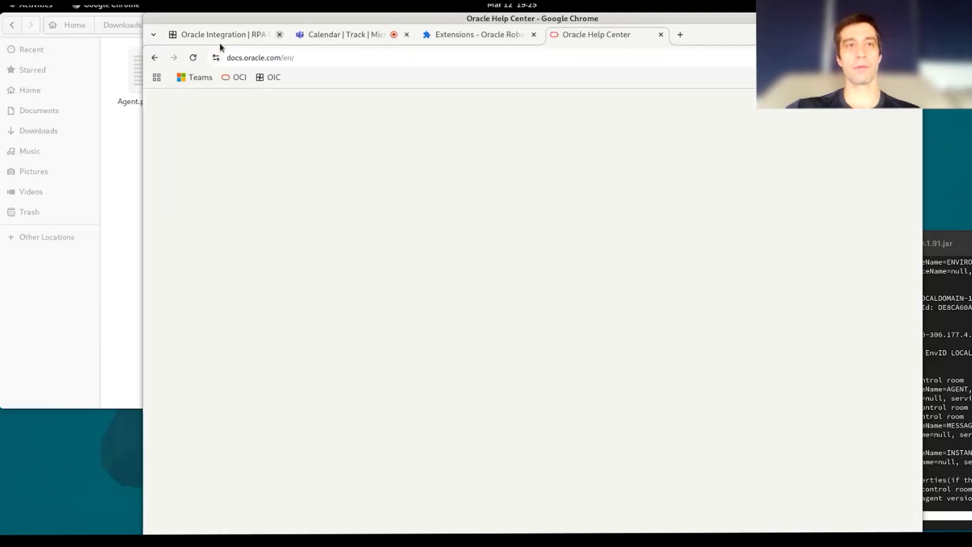
Return to DEMO_ROBOT, restart Smart record and choose the Oracle Help Center tab as the recording target
left_click(221, 39)
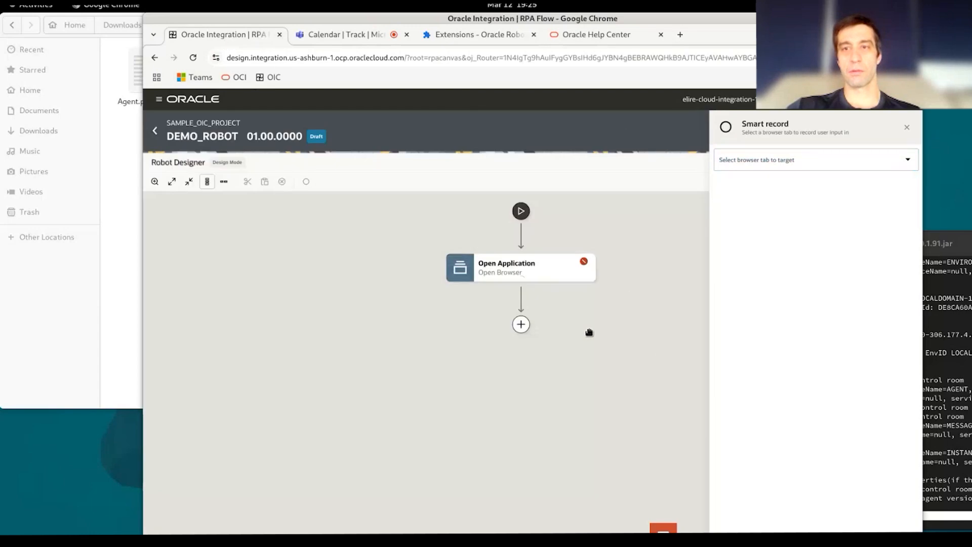
left_click(906, 127)
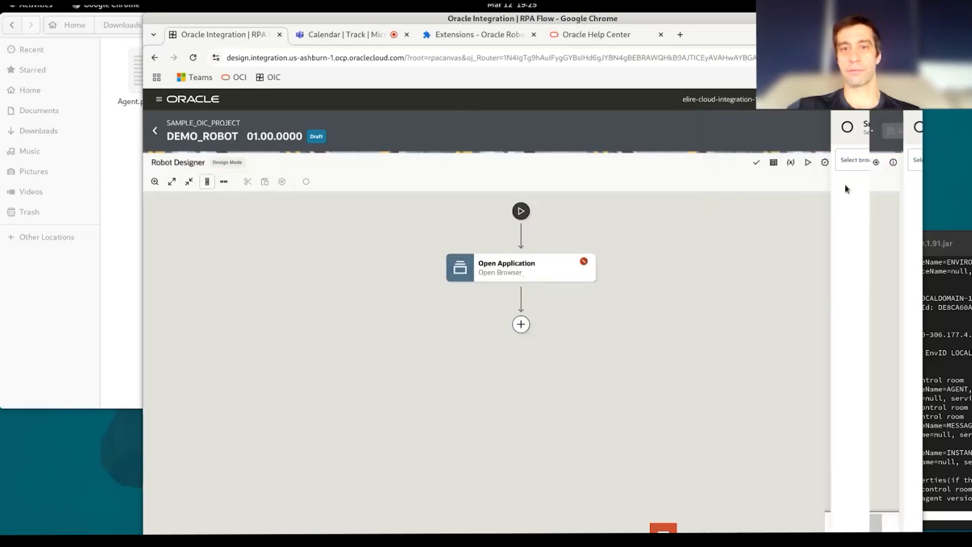
right_click(477, 274)
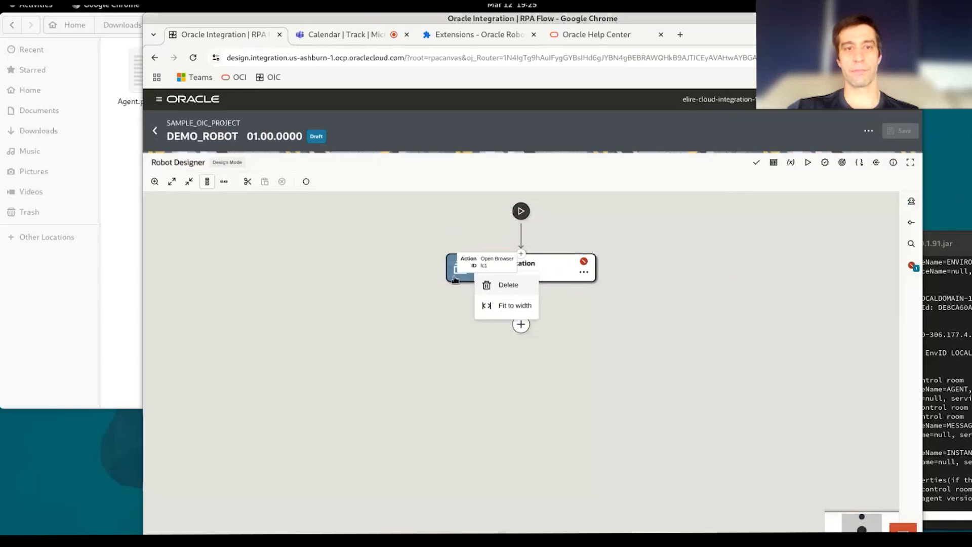
left_click(306, 181)
left_click(820, 158)
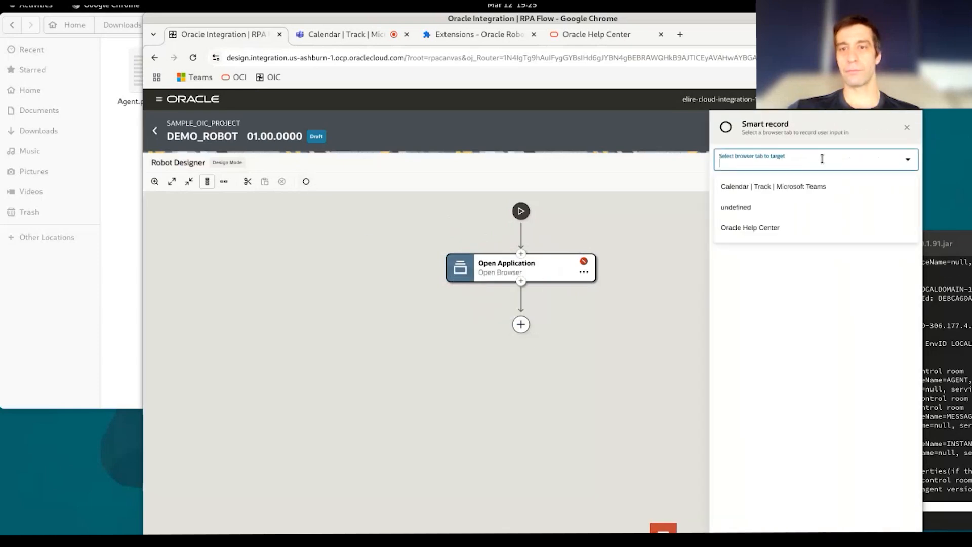
left_click(784, 228)
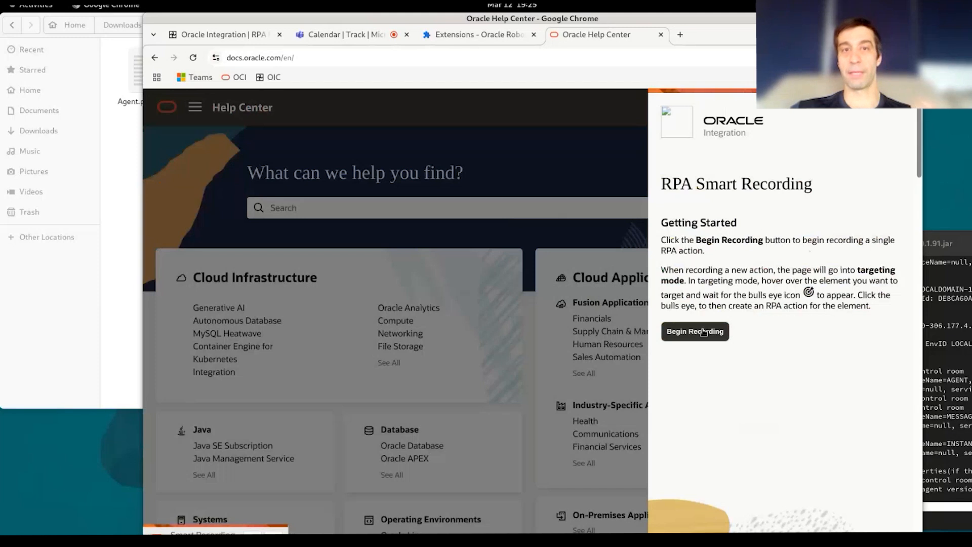
Split the DEMO_ROBOT tab into its own window, offset the Help Center window from it and begin recording
left_click_drag(219, 38, 88, 33)
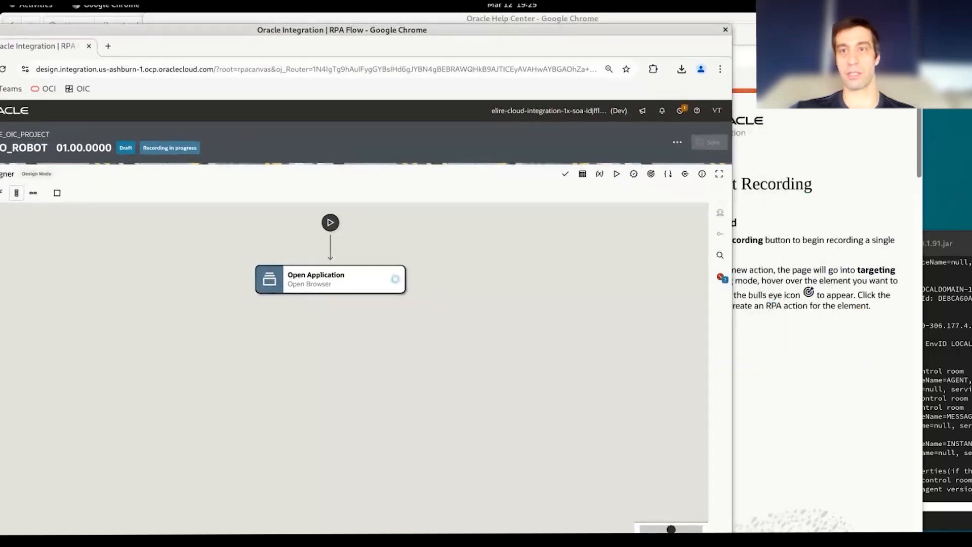
left_click_drag(670, 19, 860, 39)
left_click(902, 358)
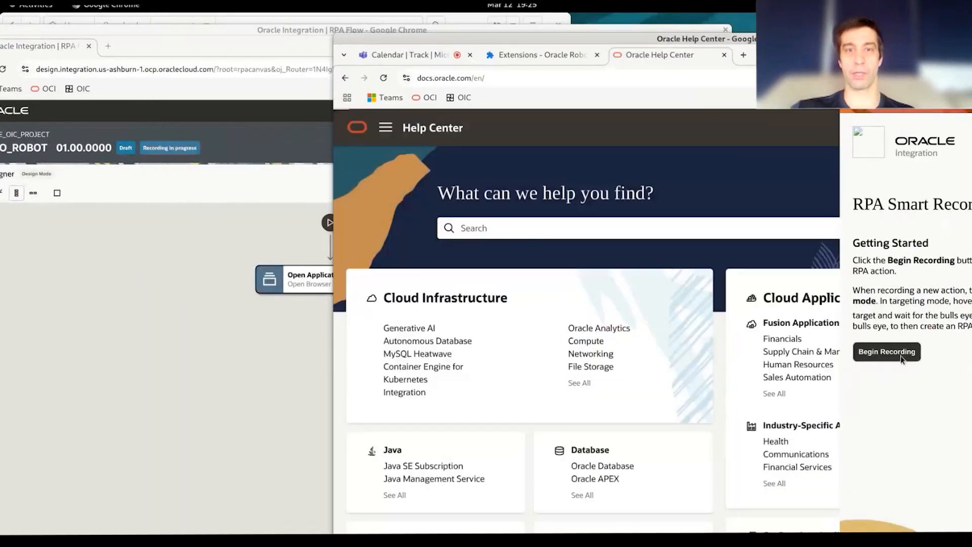
Record an Enter Text action on the Help Center search field, with robot as both the value and the test value
mouse_move(419, 300)
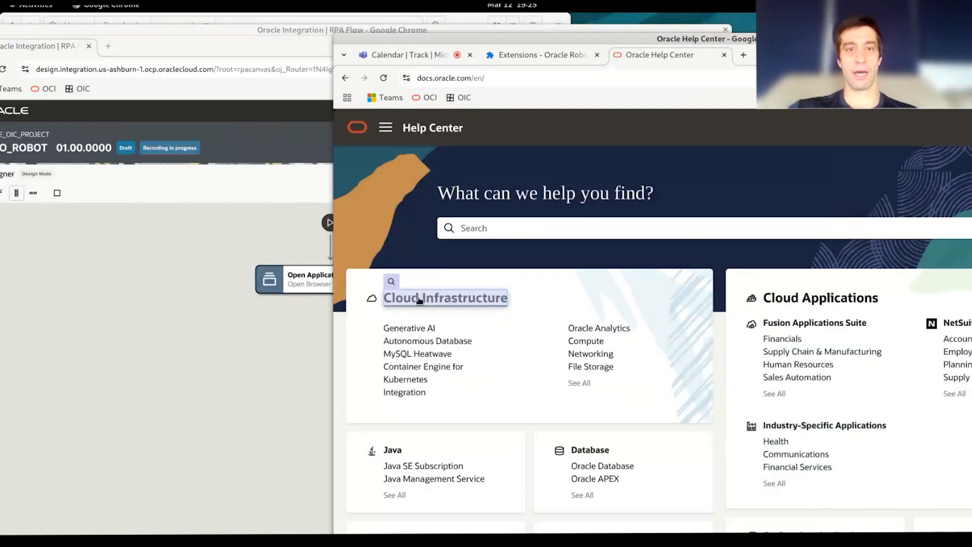
left_click(487, 232)
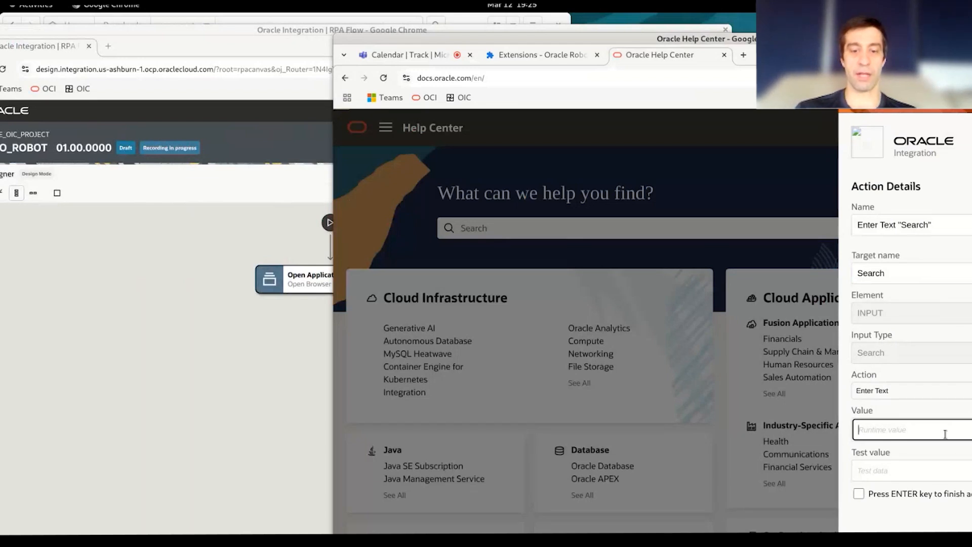
type("robot")
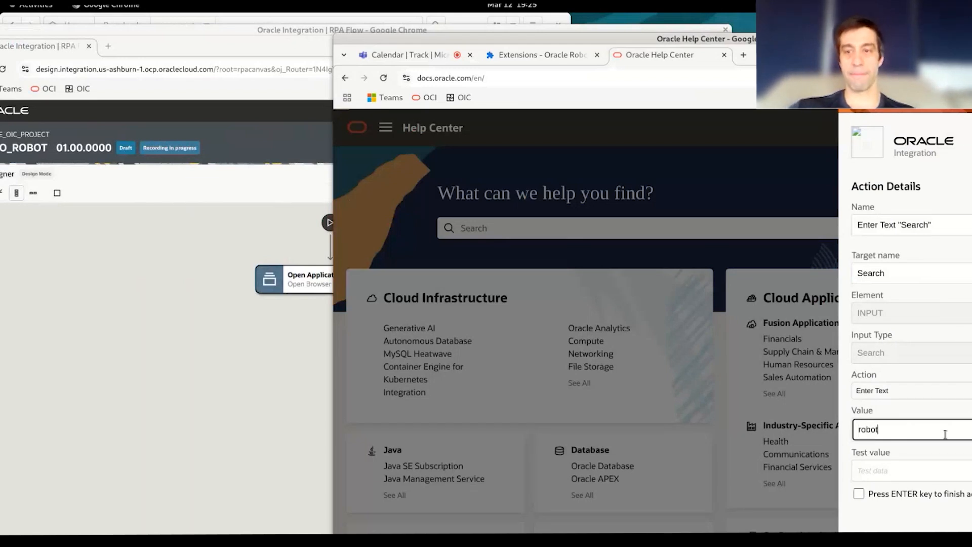
left_click(936, 465)
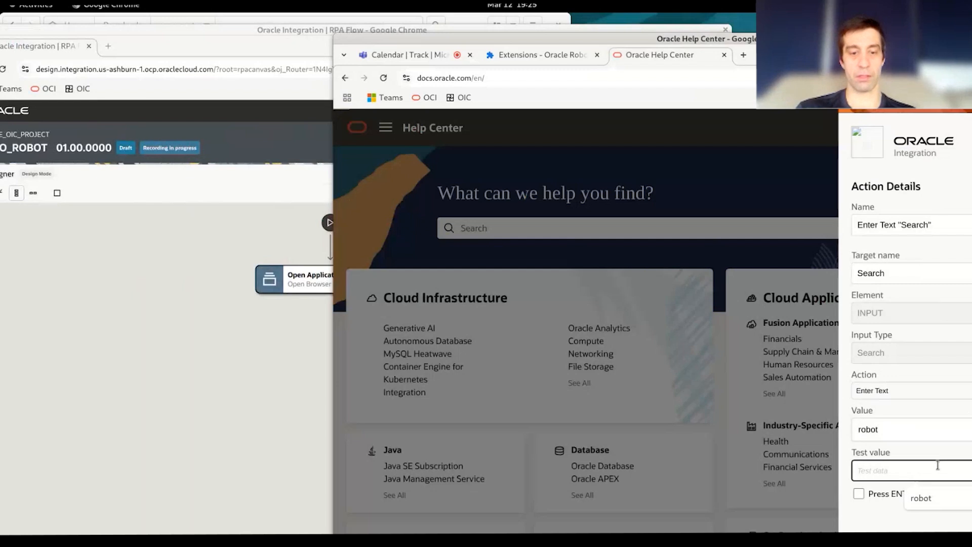
type("robot")
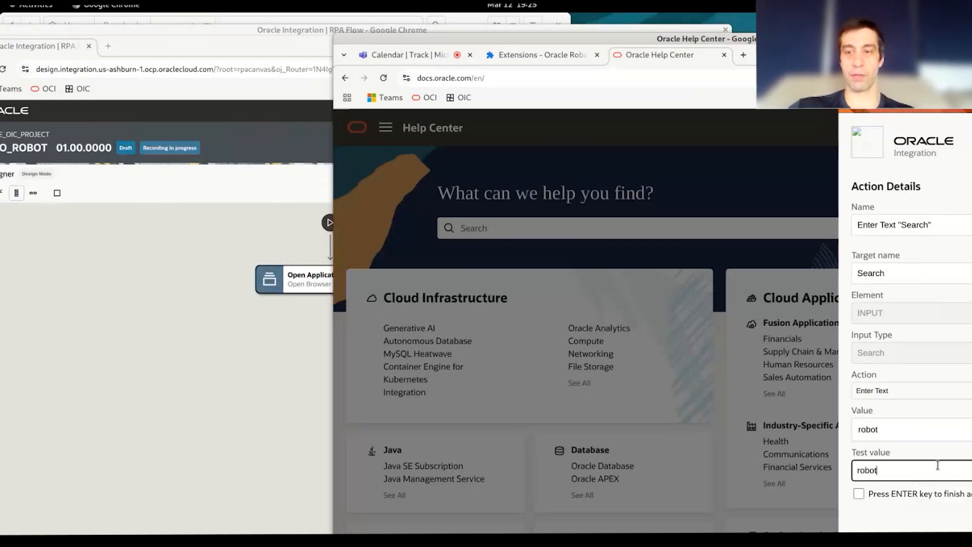
left_click(970, 514)
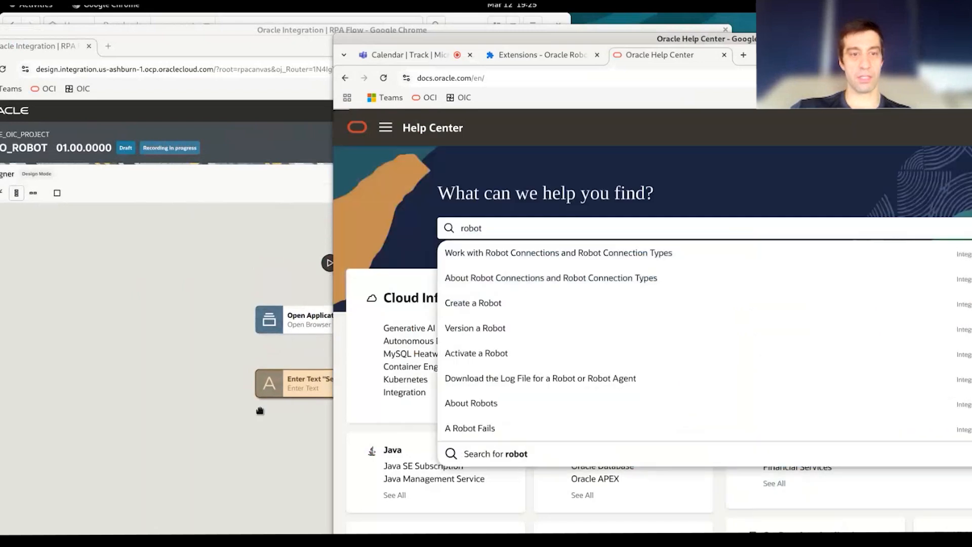
Check the recorded flow, then submit the robot search in the Help Center and open Using Robots in Oracle Integration 3
left_click(278, 435)
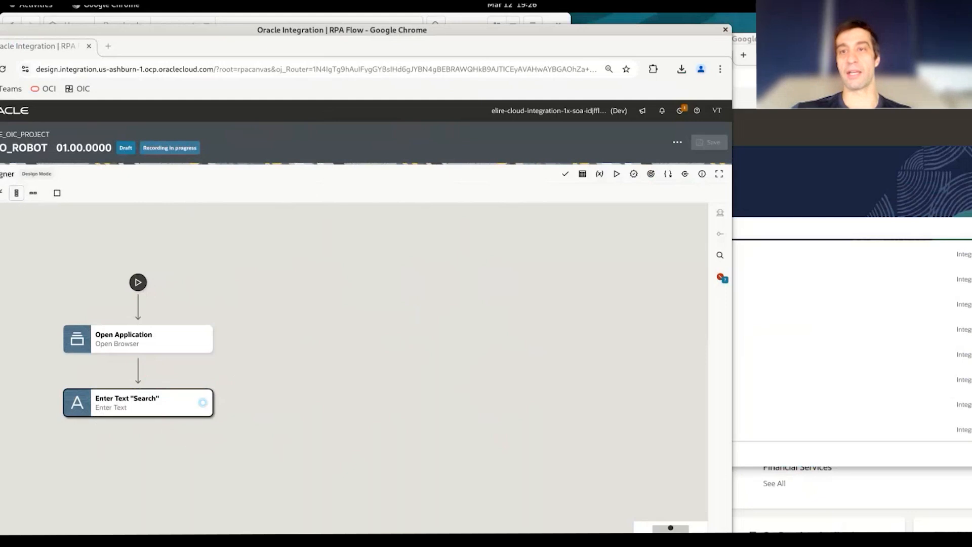
key("alt+Tab")
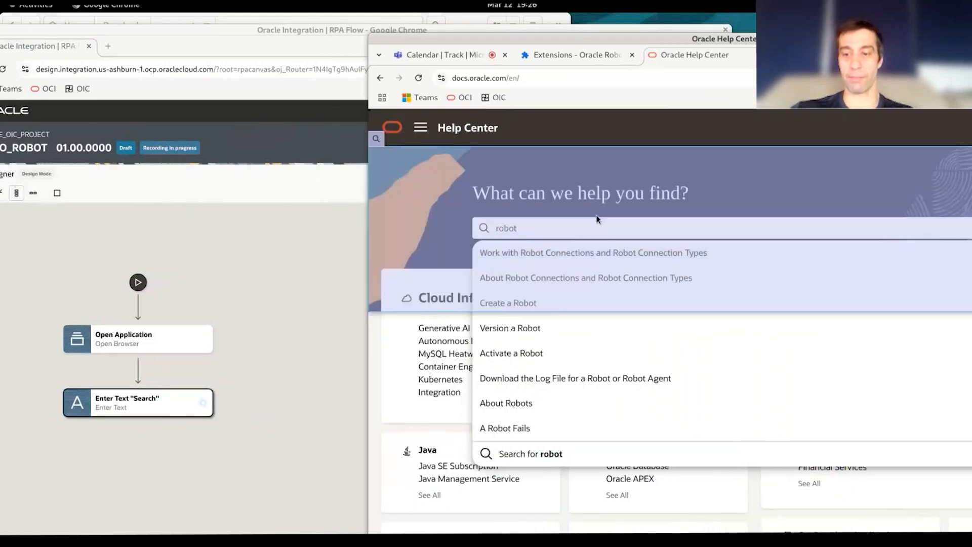
key("Return")
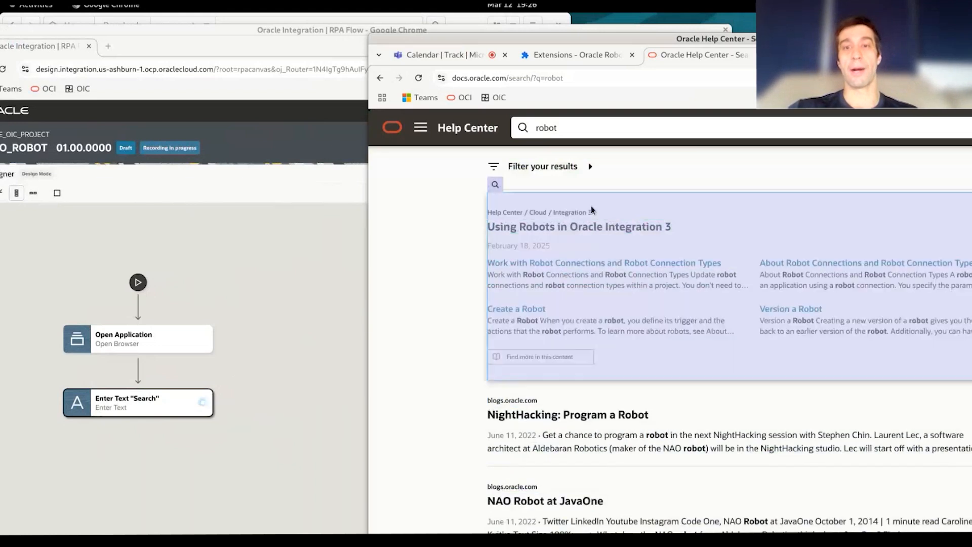
left_click(587, 227)
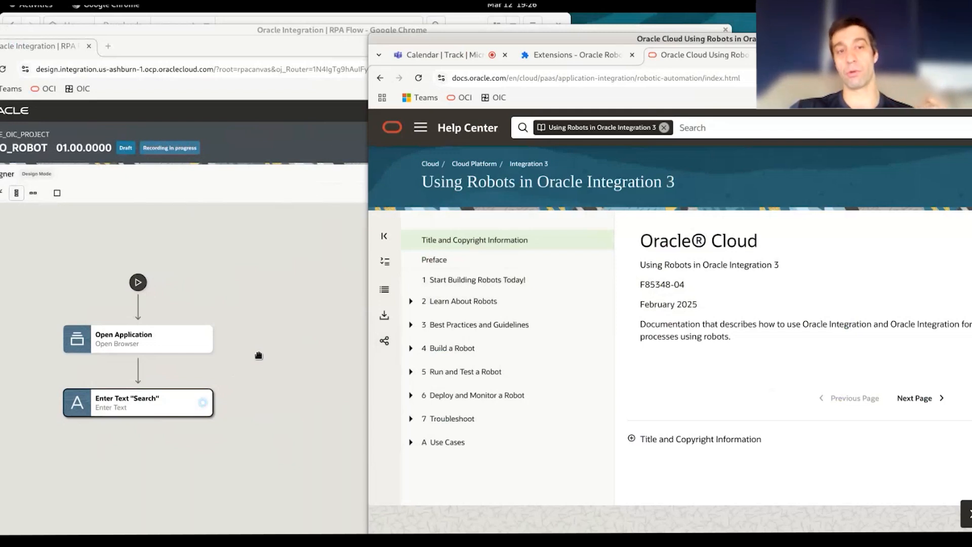
Bring the DEMO_ROBOT flow window to the front and move it fully back onto the screen
left_click(243, 213)
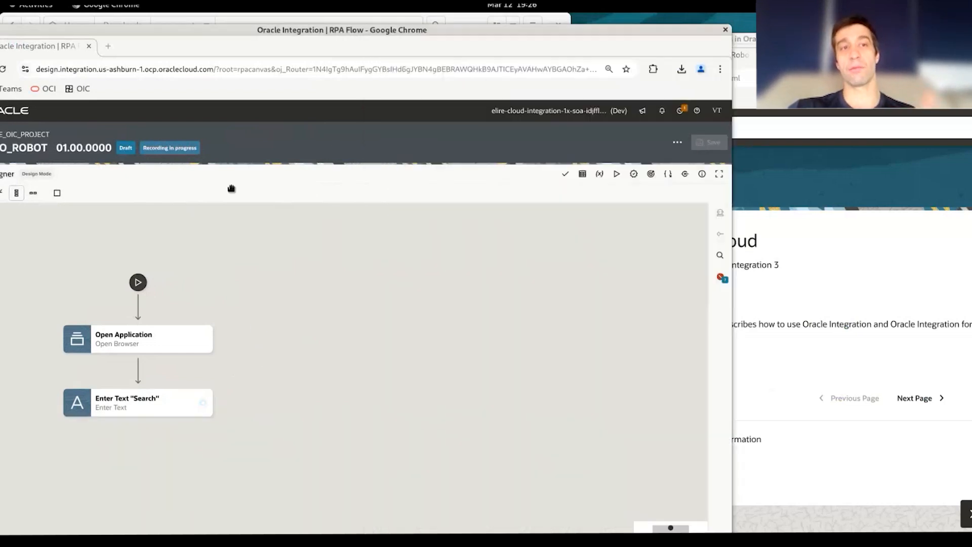
left_click_drag(198, 45, 338, 47)
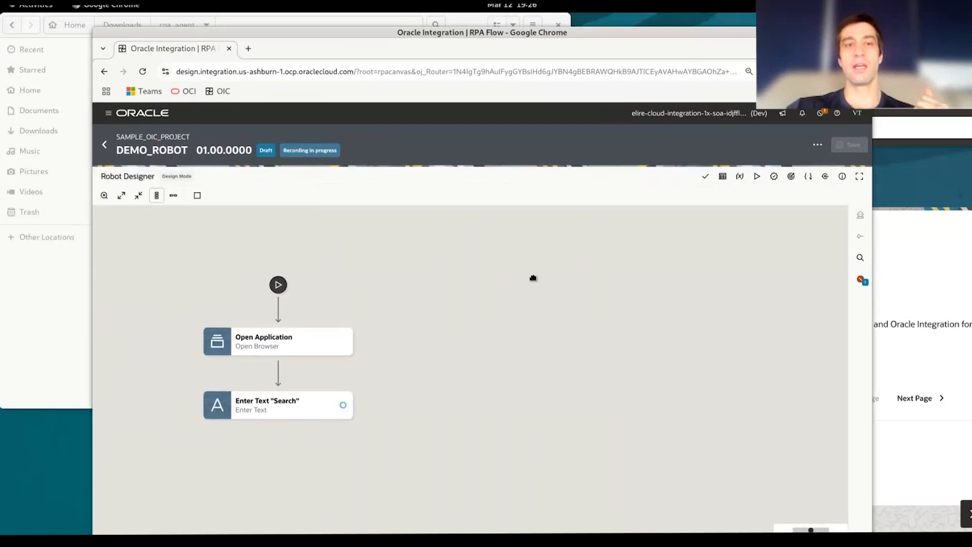
left_click_drag(343, 377, 335, 373)
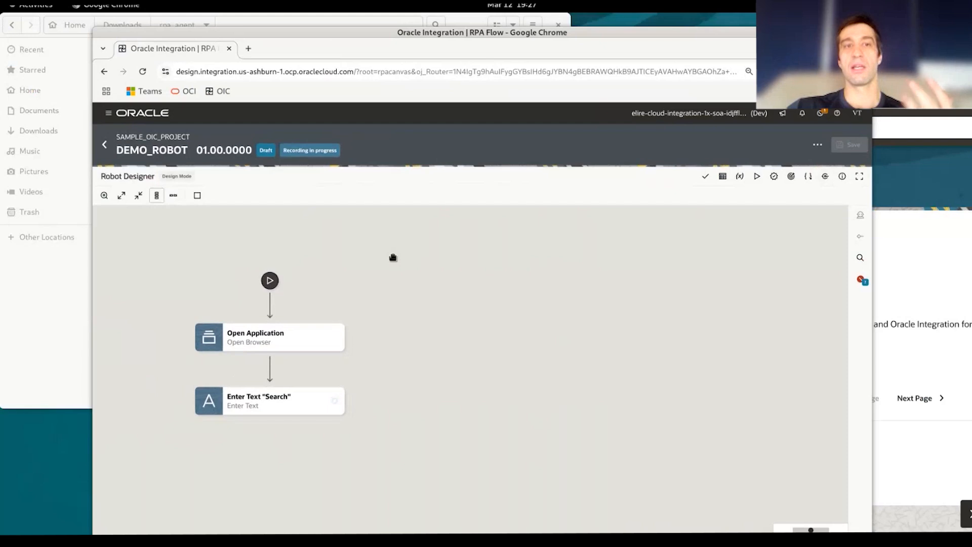